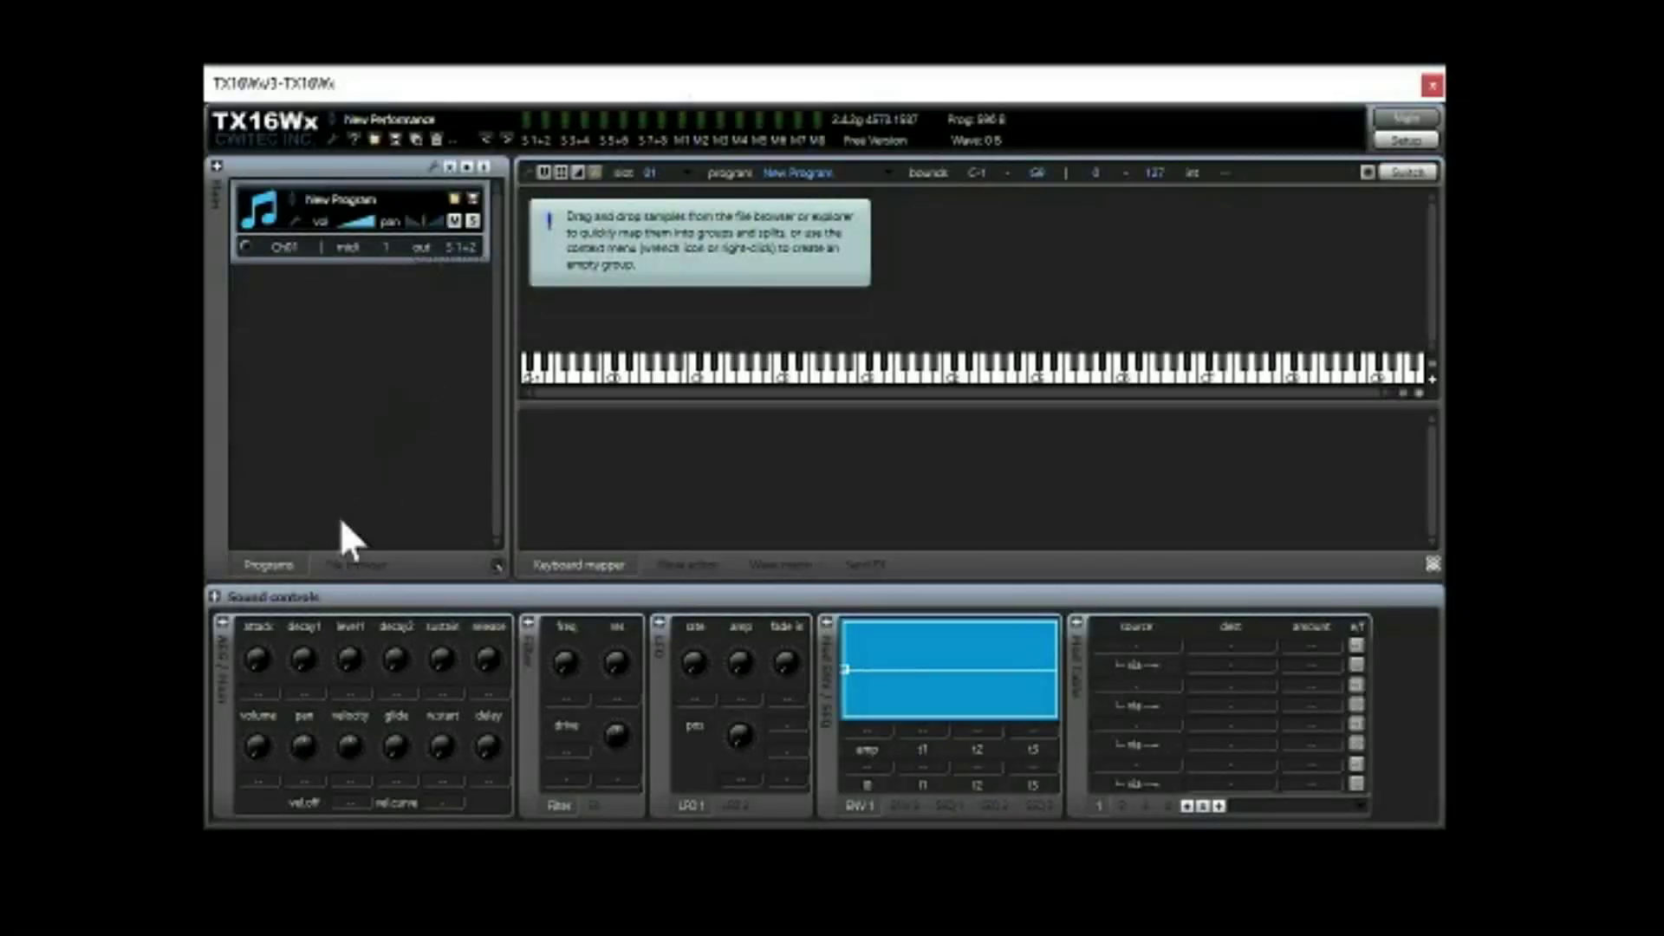
Step: In the file browser, open D:\INSTRUMENTS\SoundFonts and then its 'traditional instruments' folder
{"action": "left_click", "coordinate": [356, 561]}
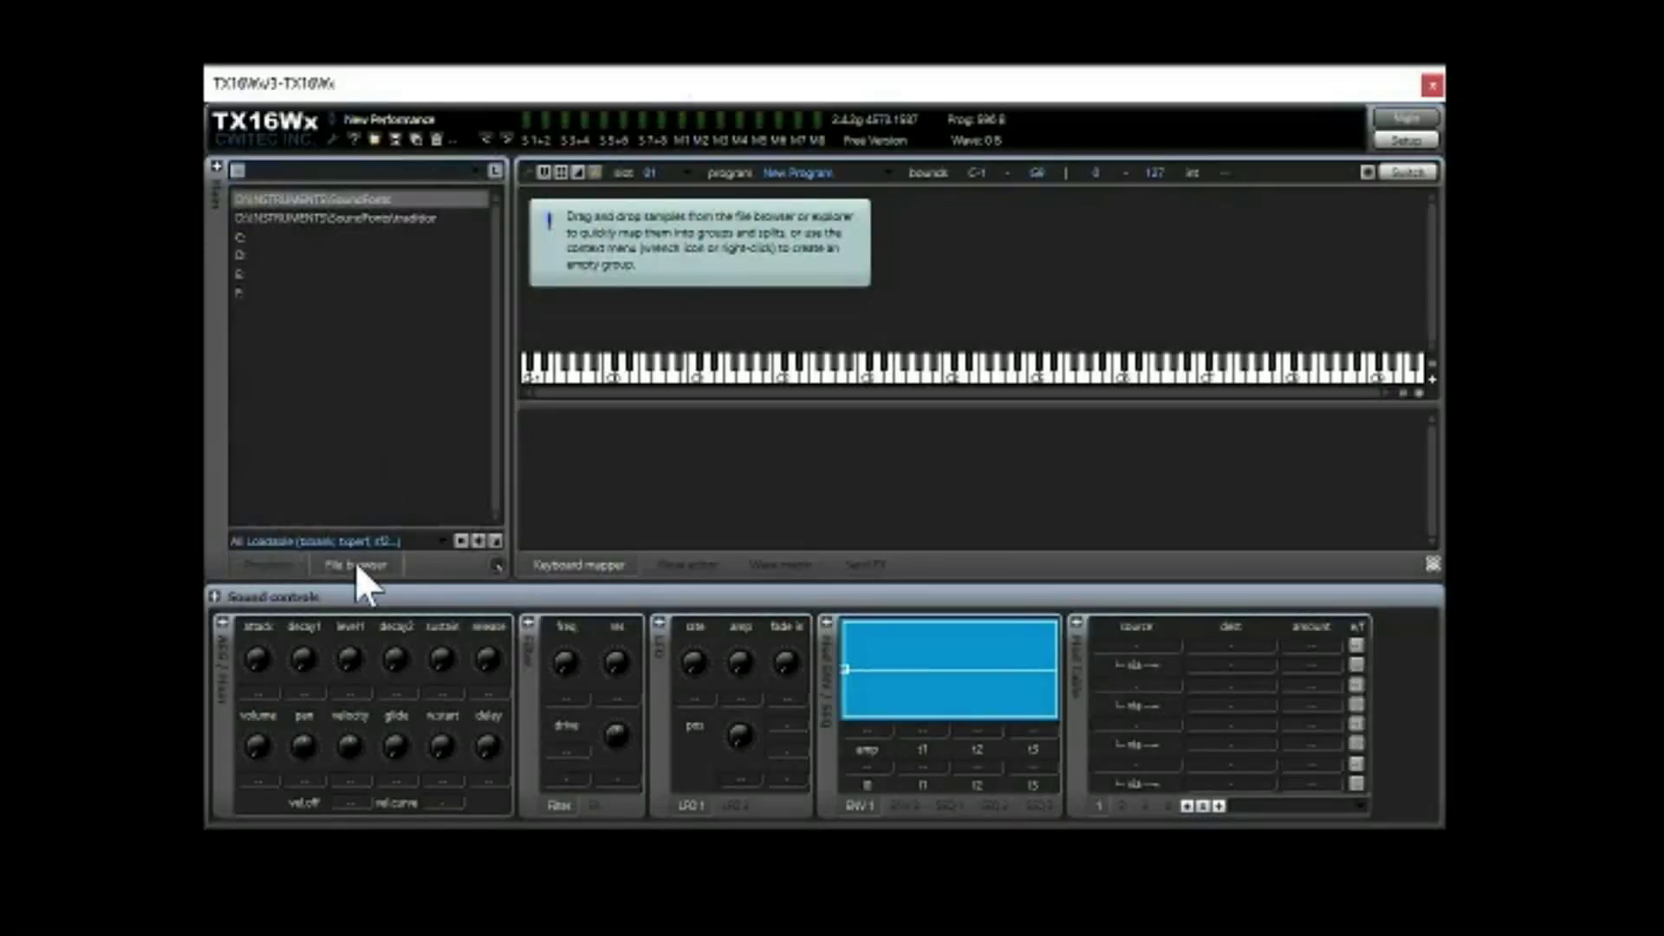
{"action": "double_click", "coordinate": [338, 201]}
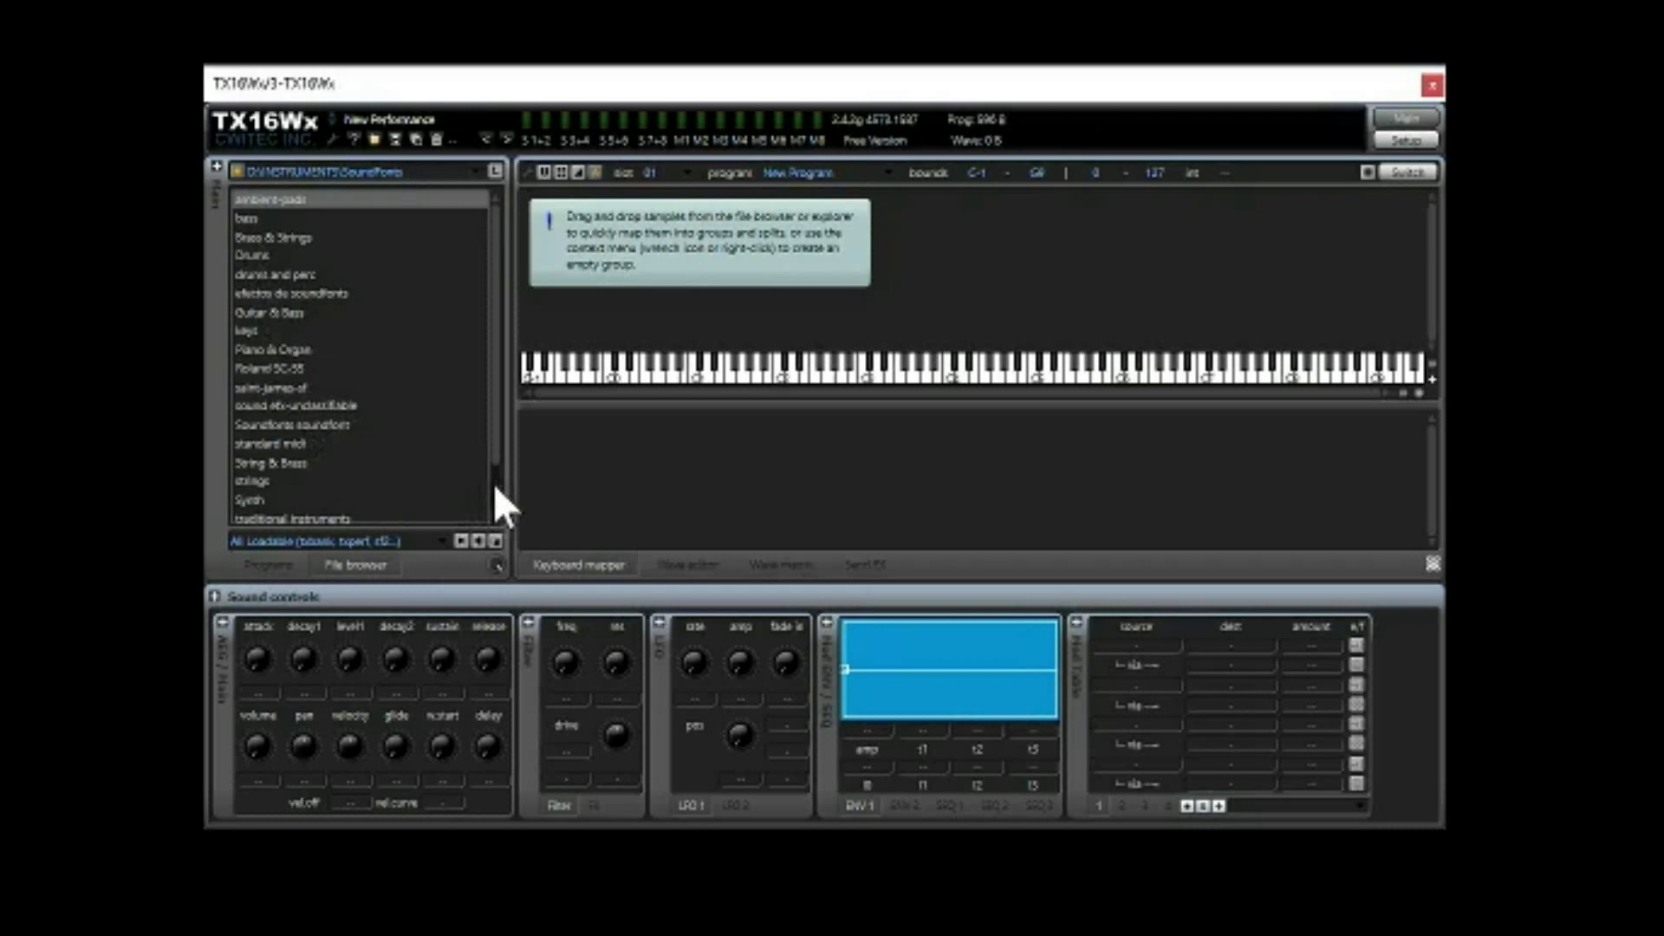
{"action": "scroll", "coordinate": [433, 477], "scroll_direction": "down", "scroll_amount": 3}
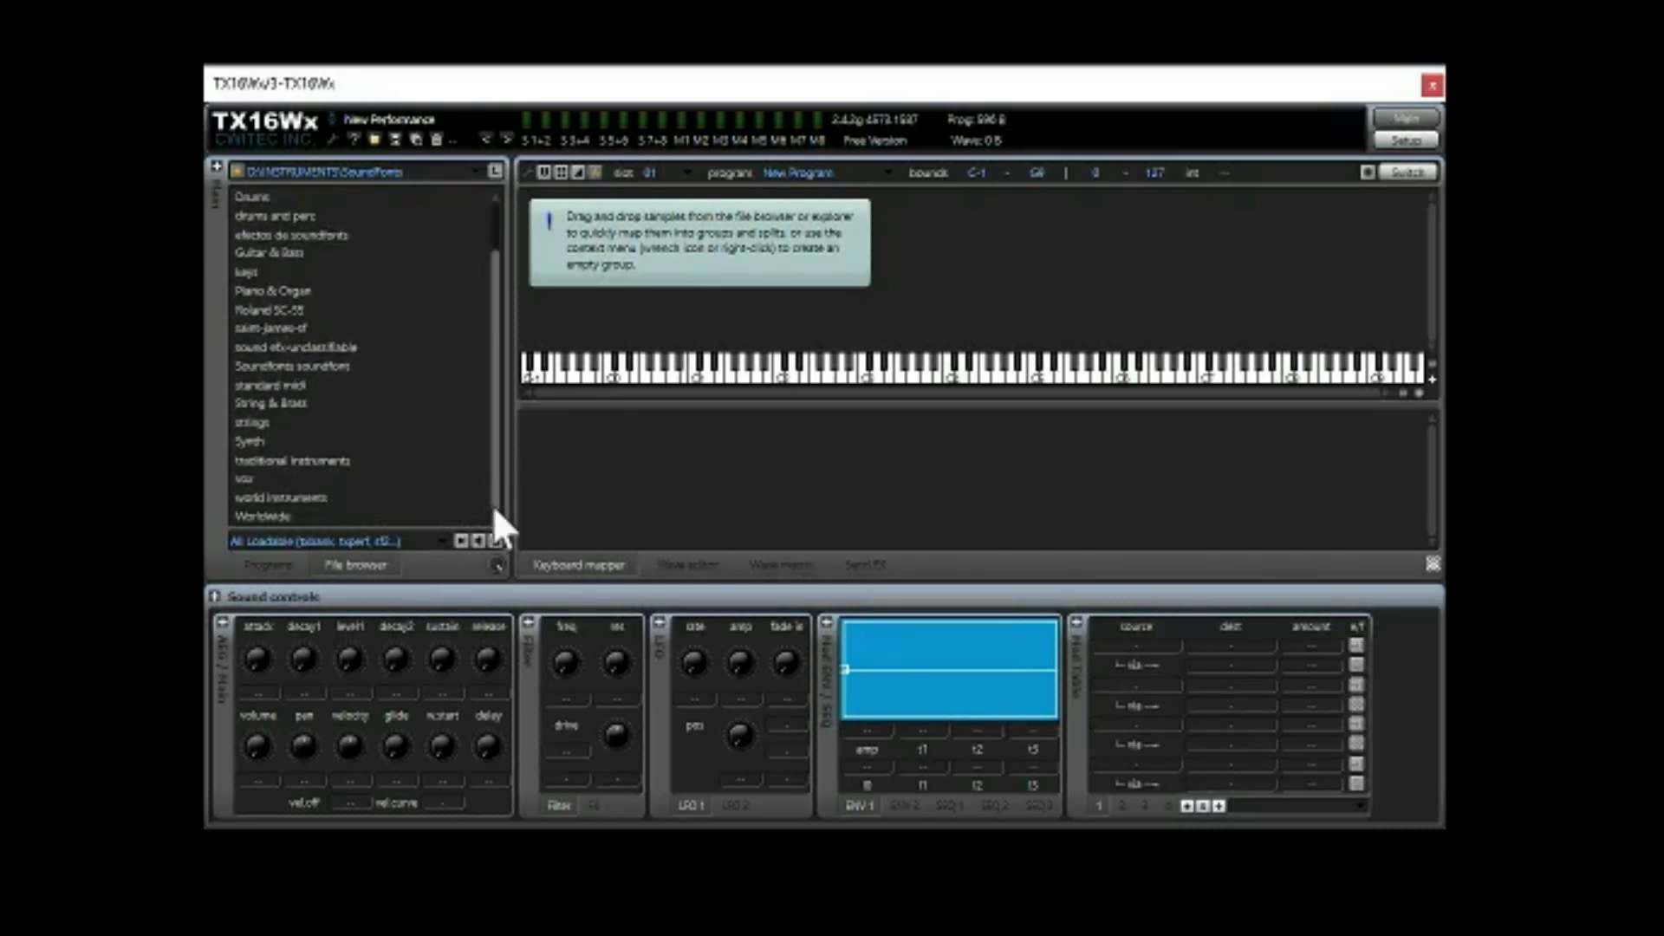
{"action": "double_click", "coordinate": [296, 460]}
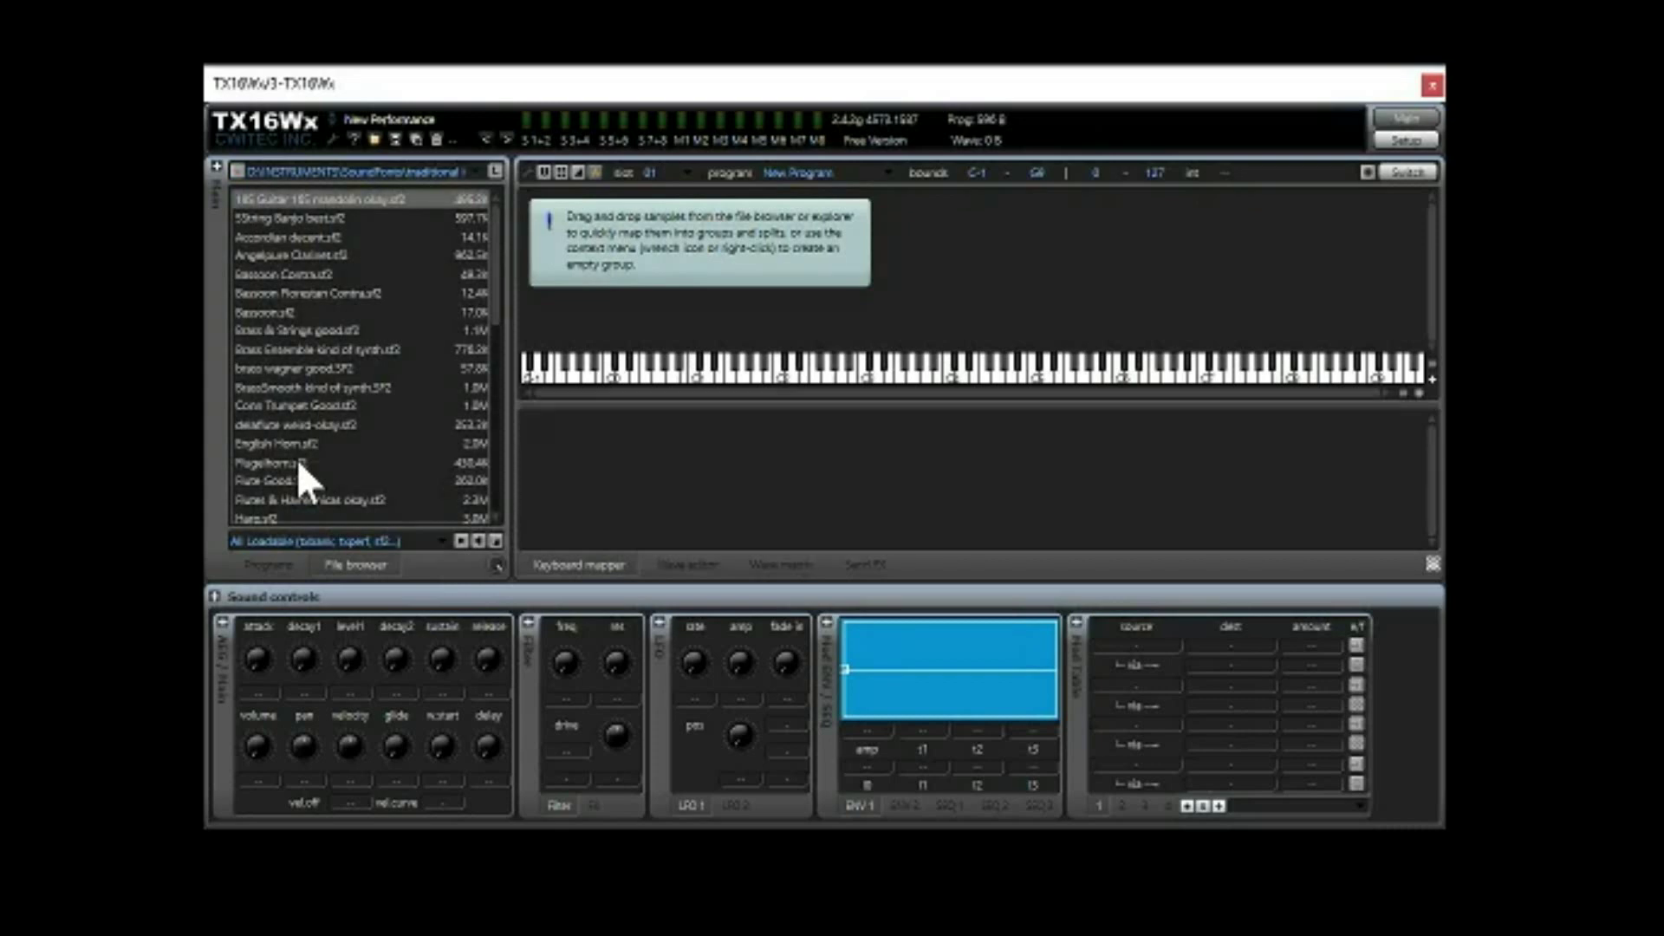
Step: Load MagiCs 5String Banjo from 5String Banjo best.sf2, then open strings/Squidfont Orchestral.sf2
{"action": "double_click", "coordinate": [299, 220]}
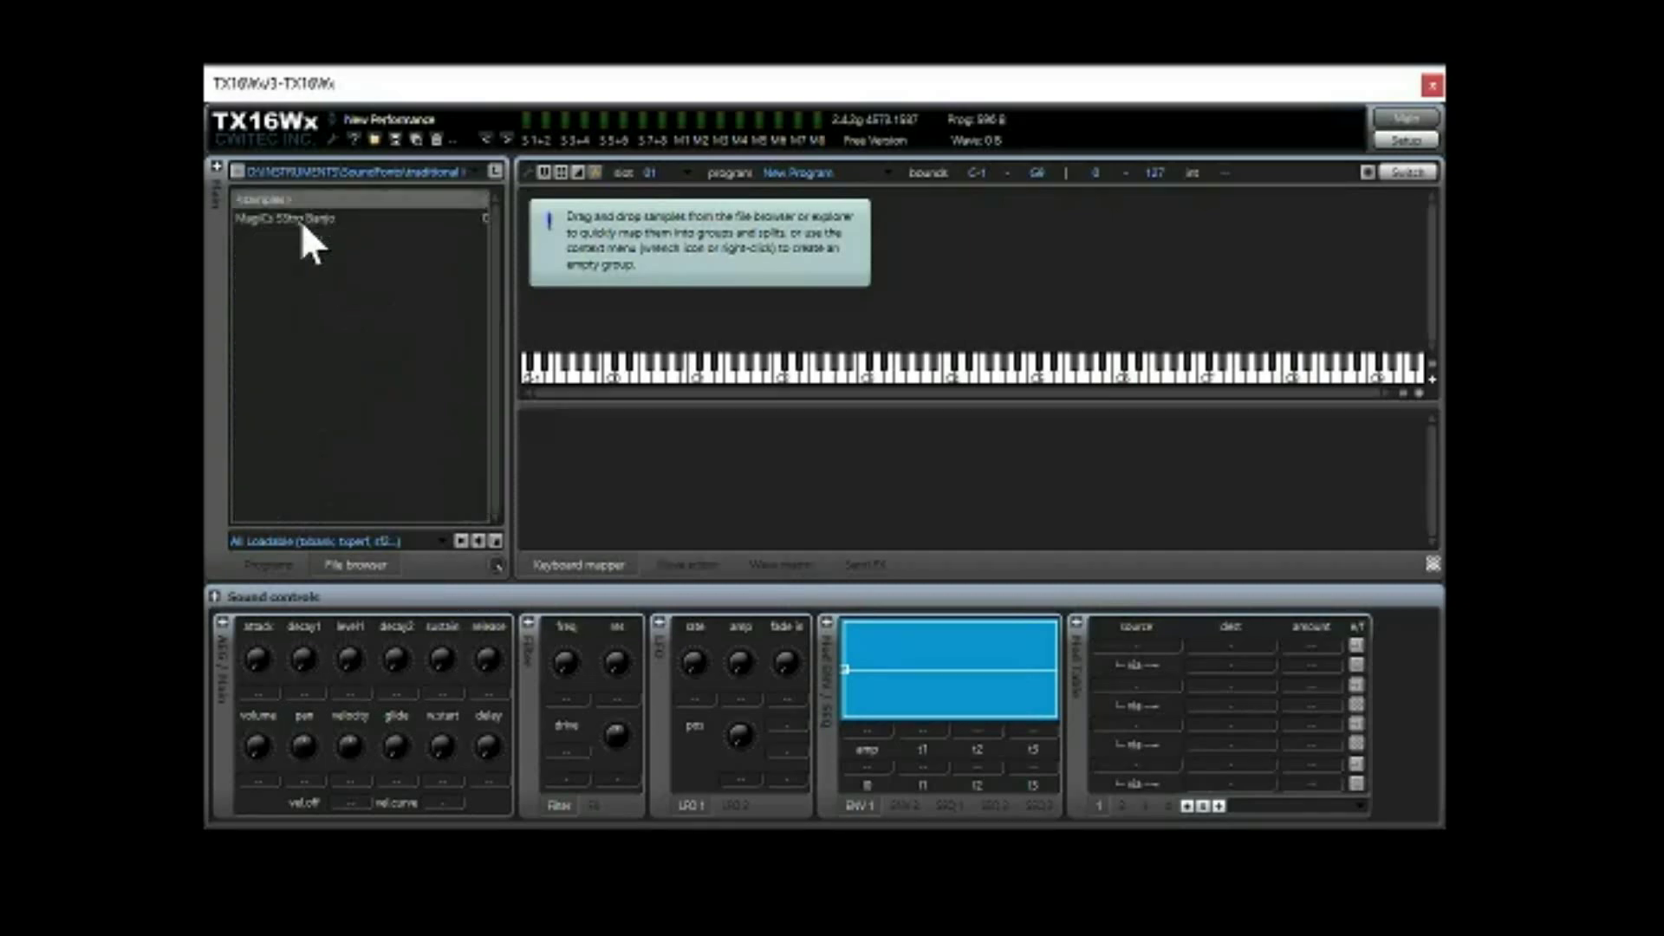
{"action": "double_click", "coordinate": [300, 219]}
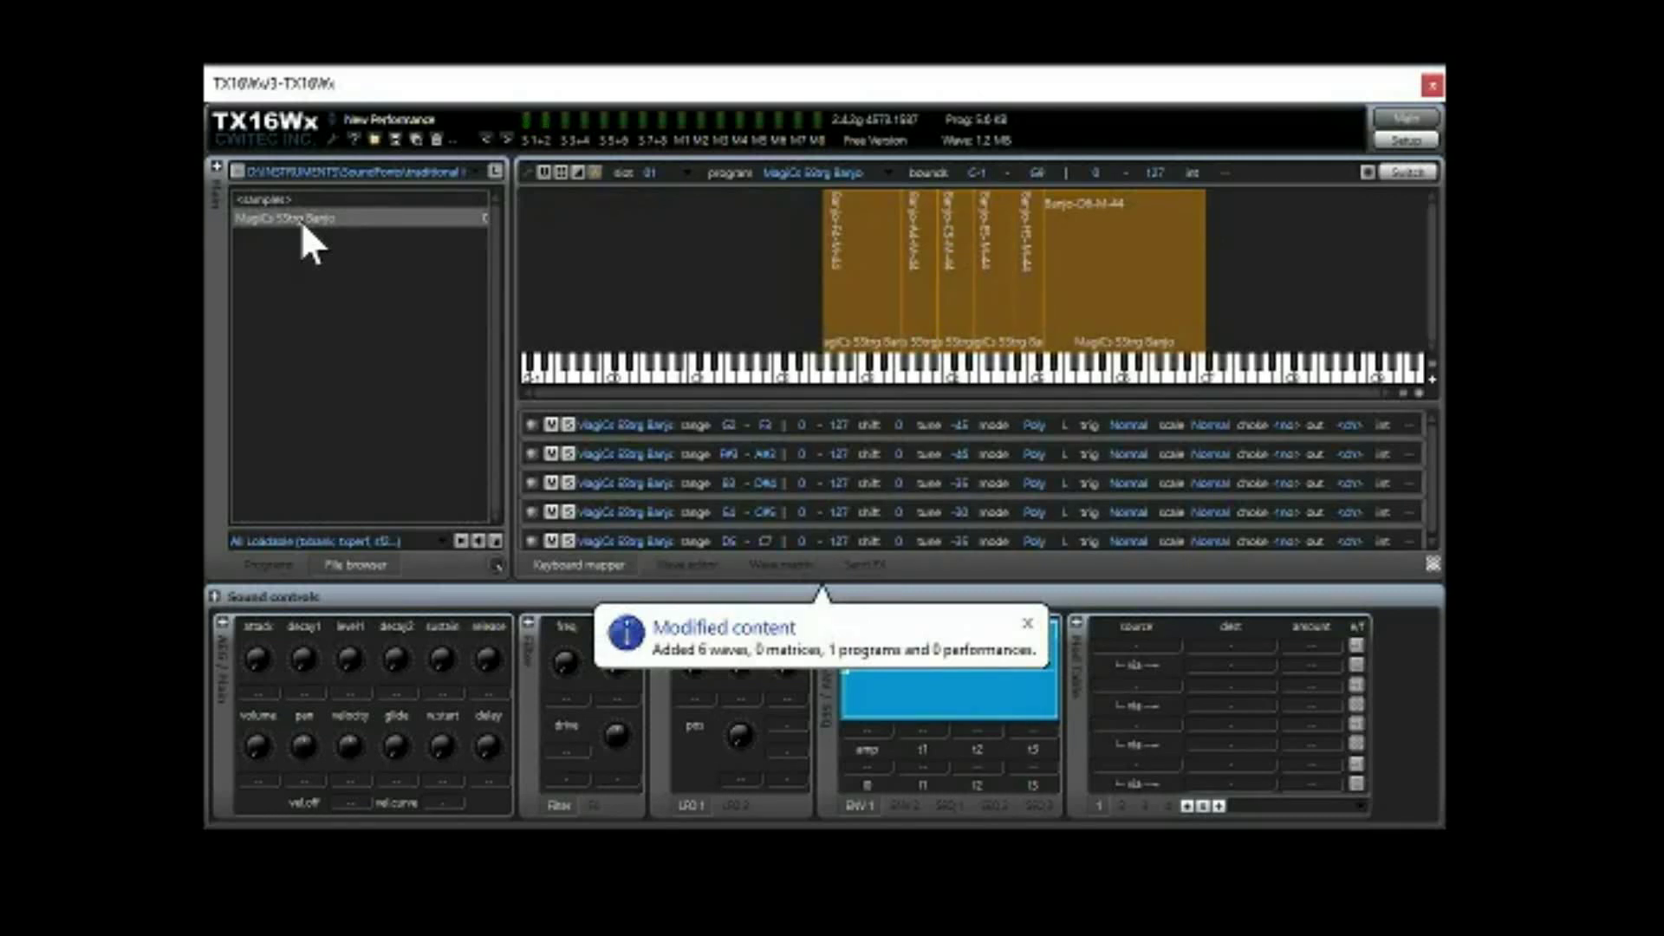
{"action": "double_click", "coordinate": [313, 222]}
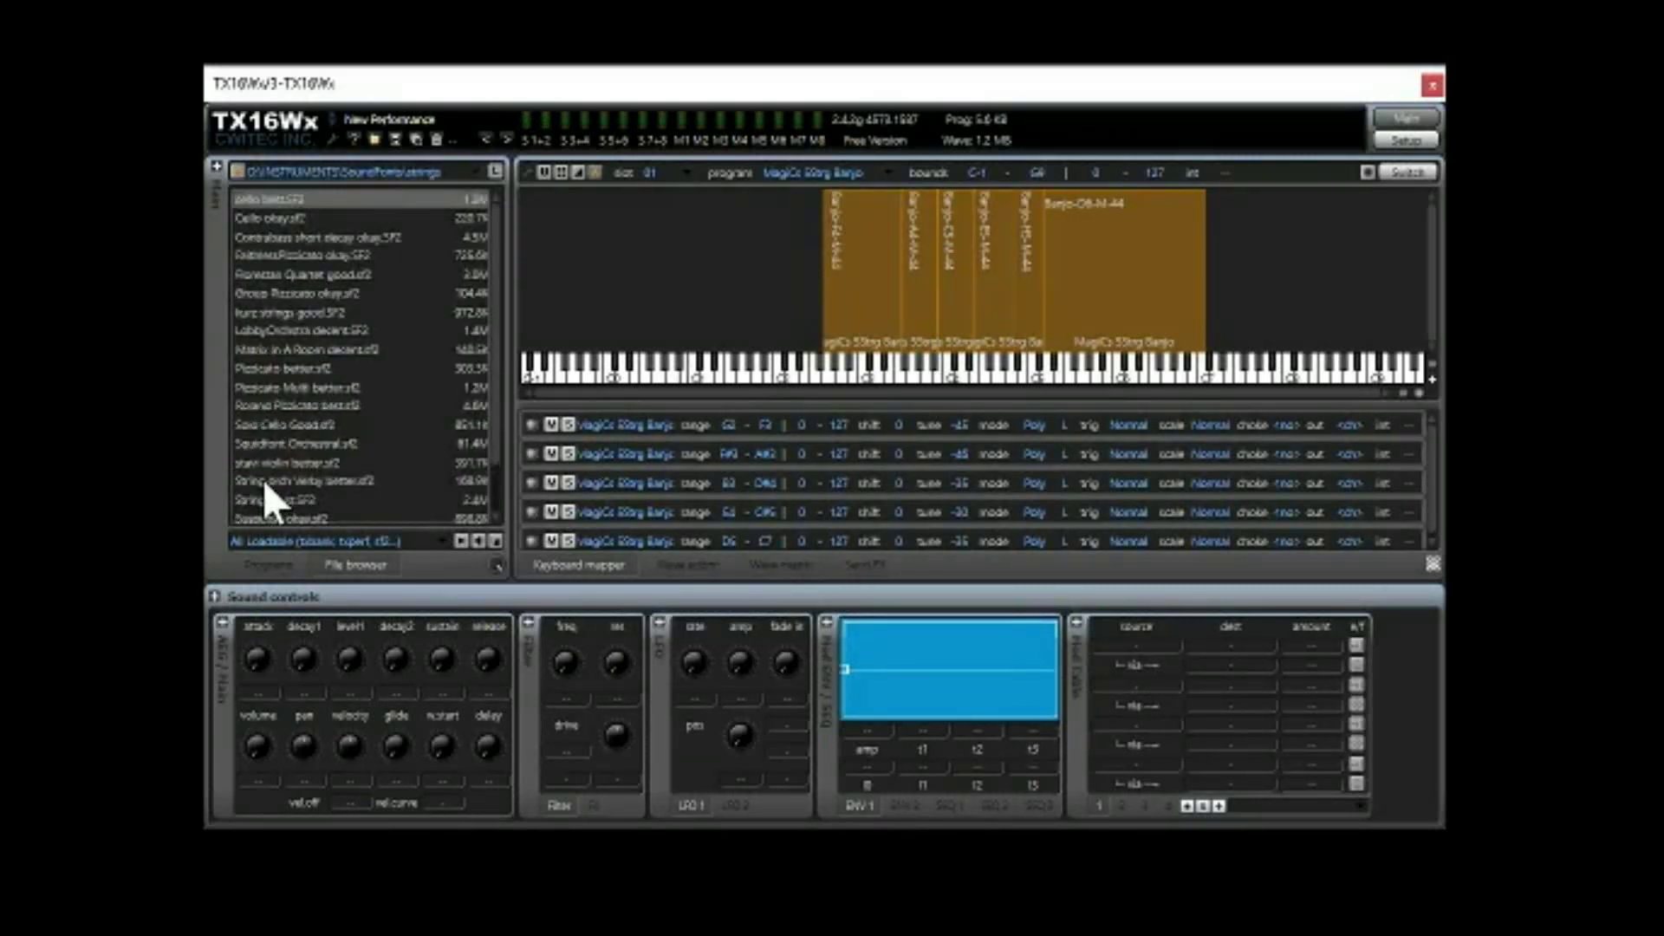
{"action": "left_click", "coordinate": [315, 444]}
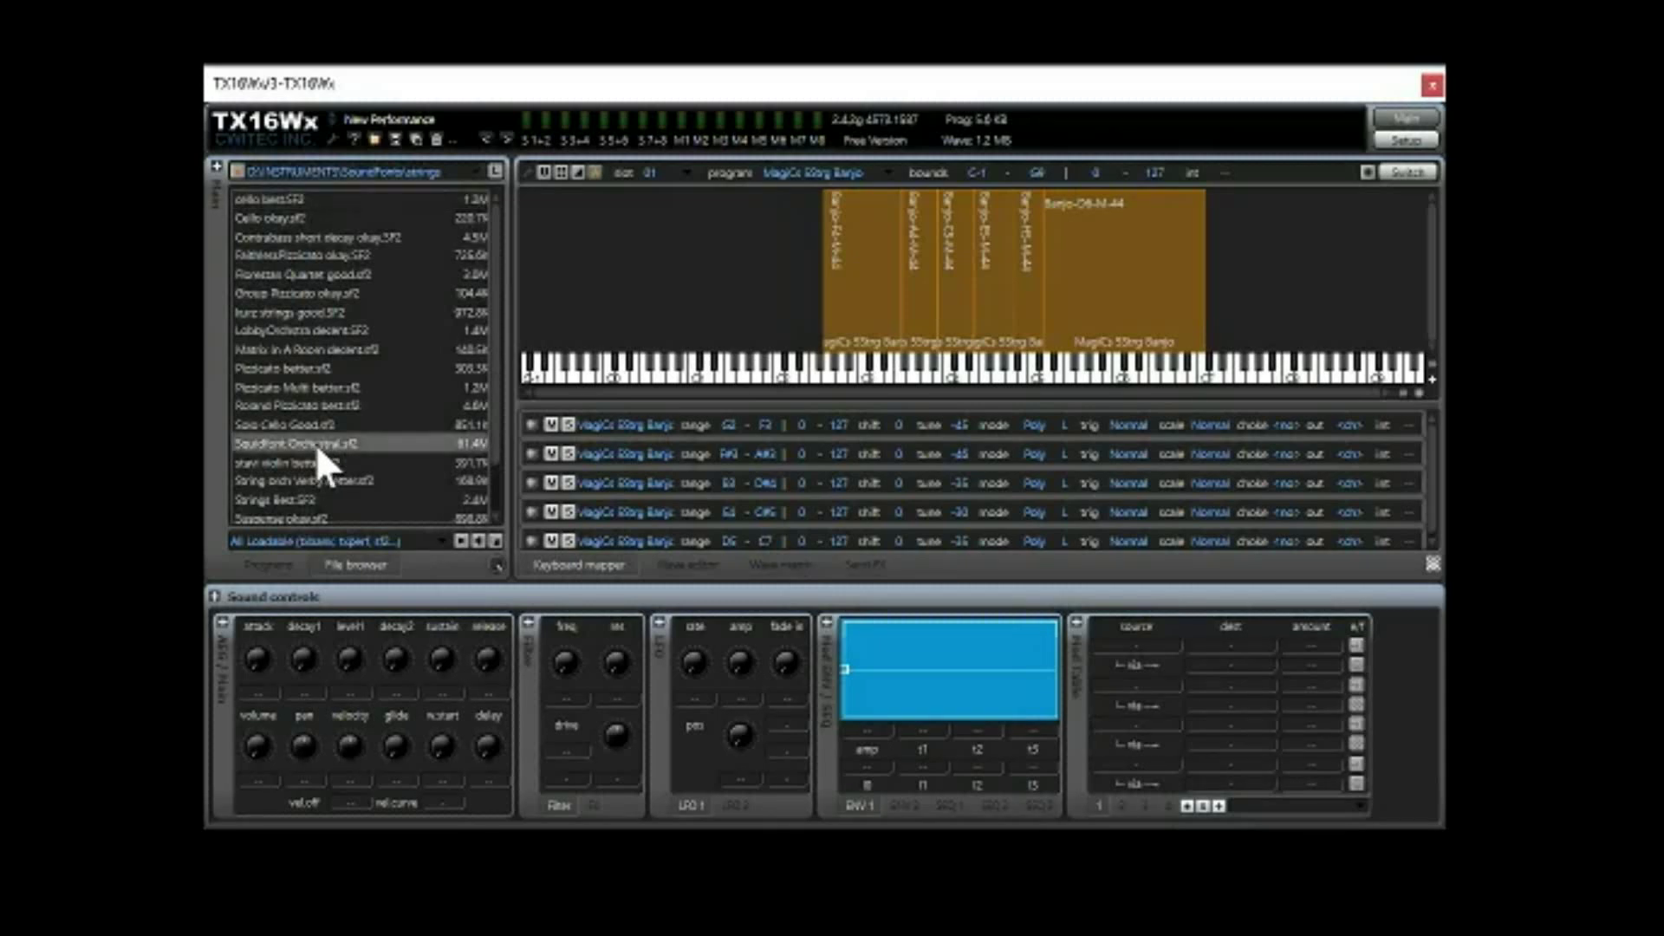
{"action": "double_click", "coordinate": [316, 444]}
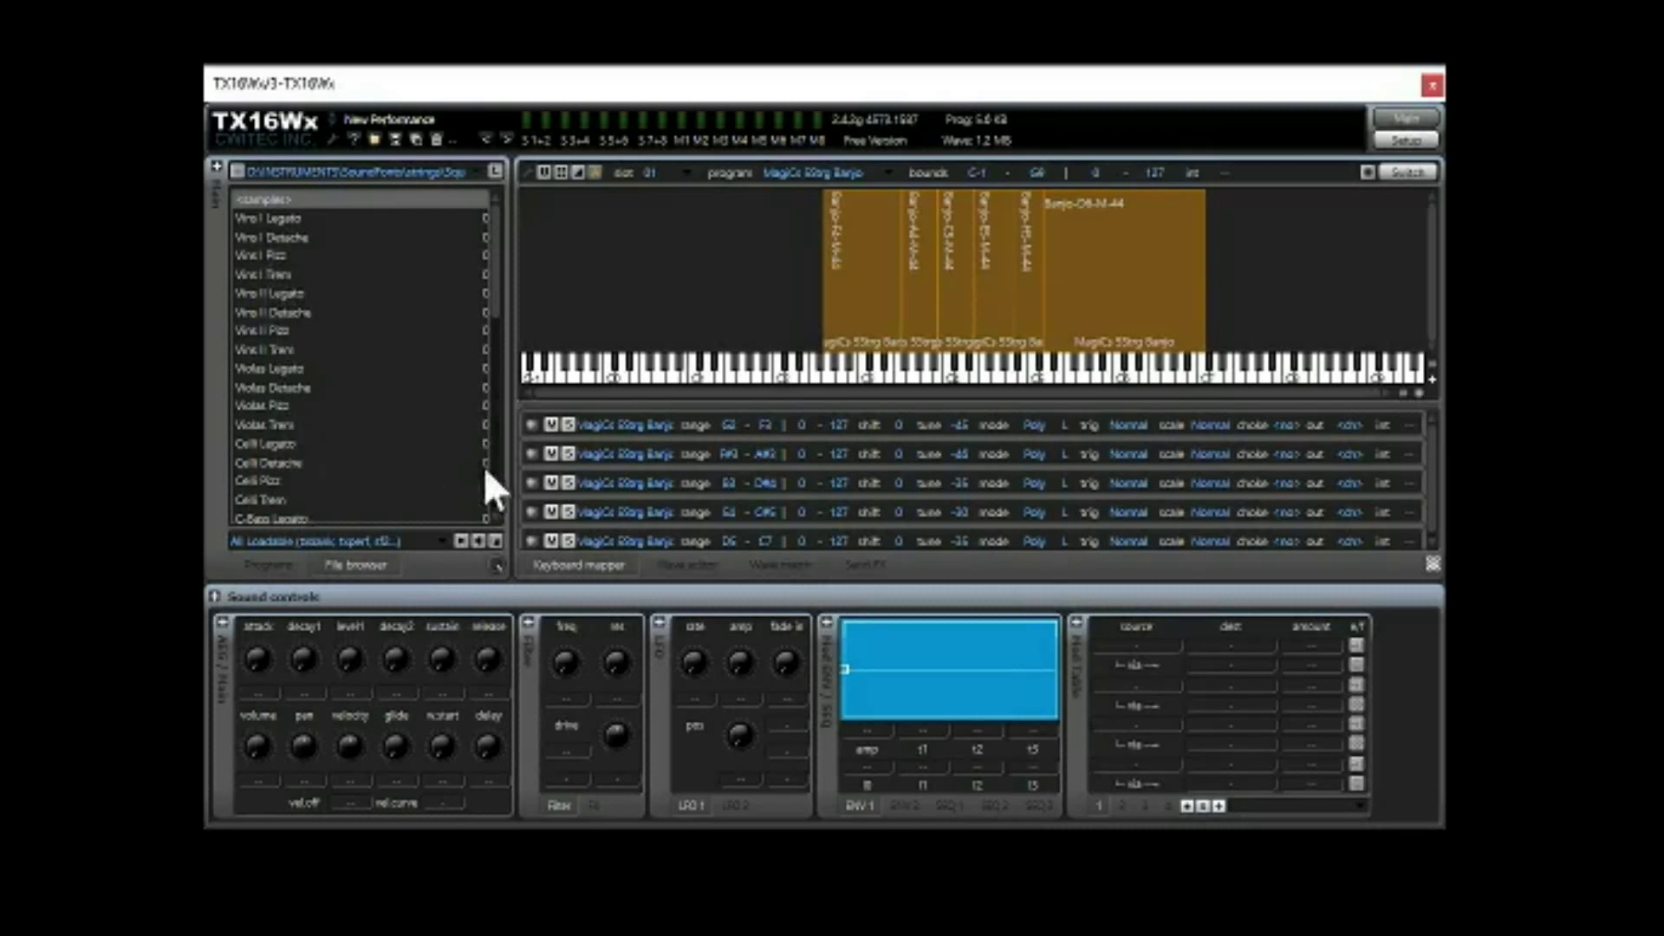
{"action": "left_click", "coordinate": [435, 541]}
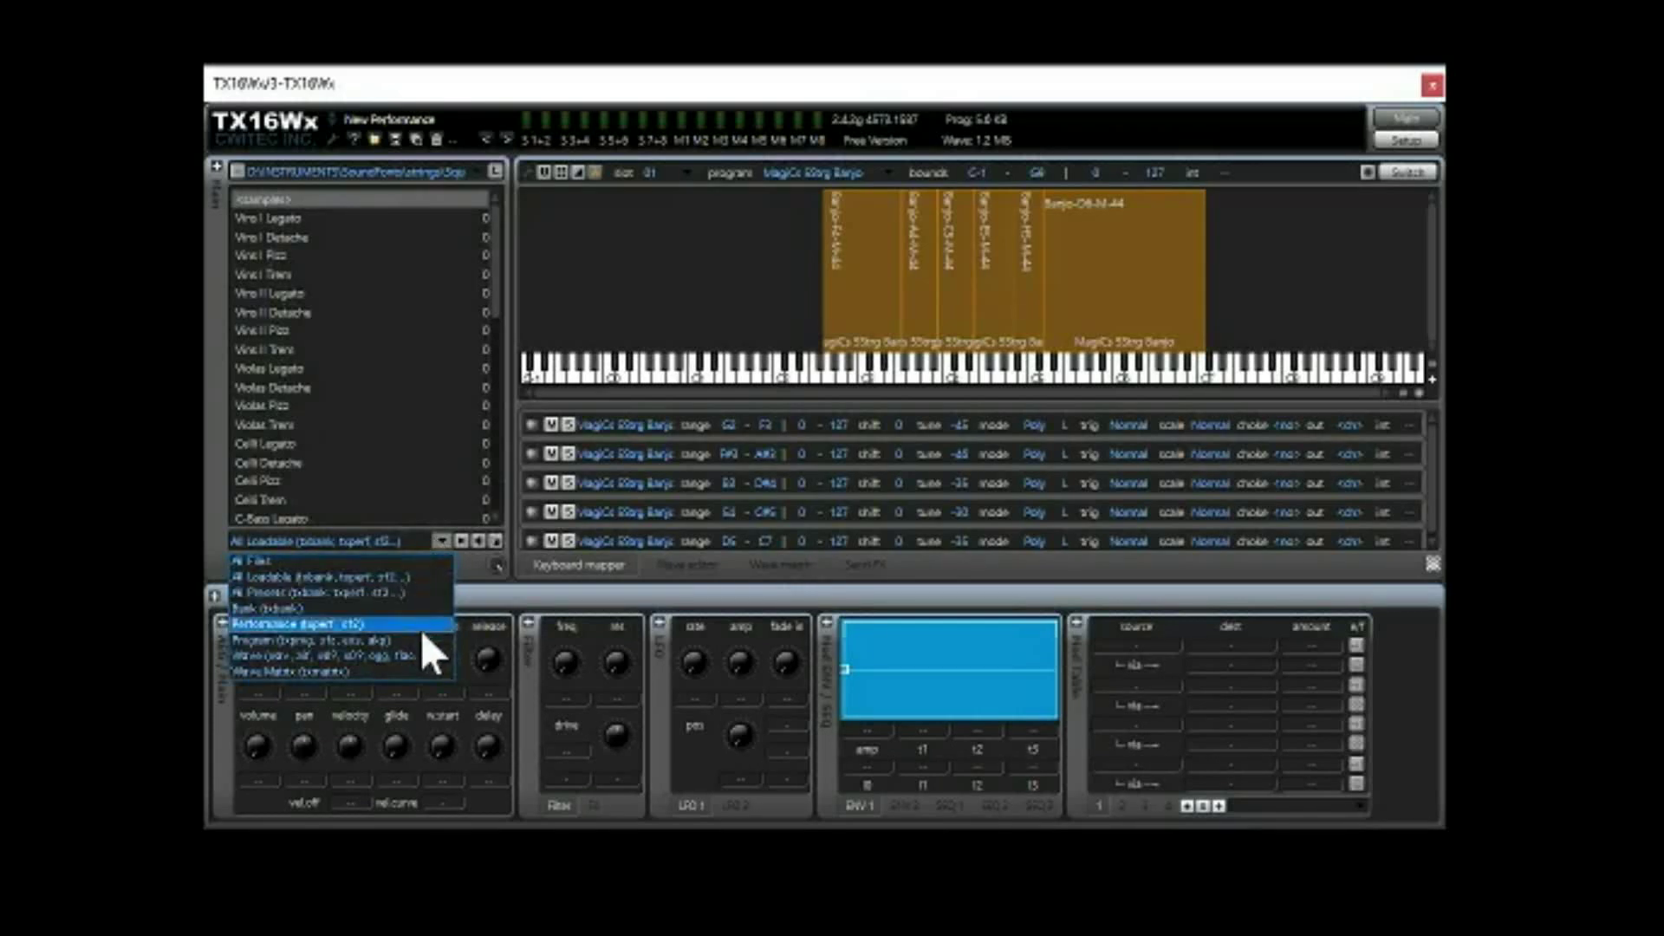
{"action": "left_click", "coordinate": [438, 539]}
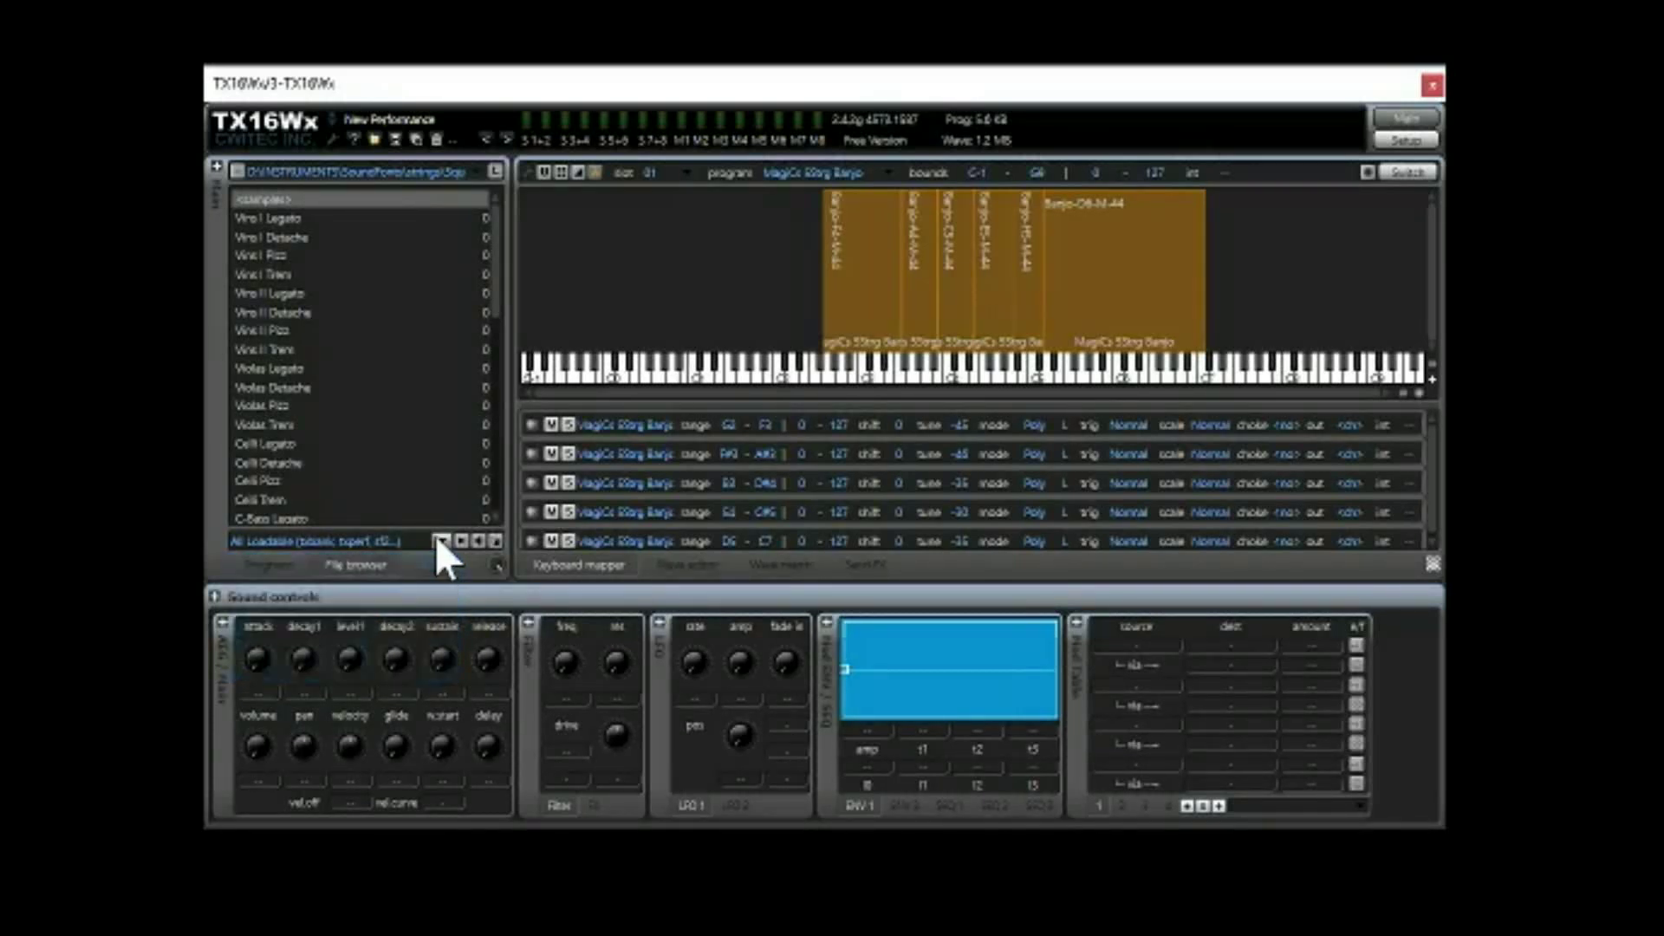
{"action": "scroll", "coordinate": [460, 393], "scroll_direction": "down", "scroll_amount": 3}
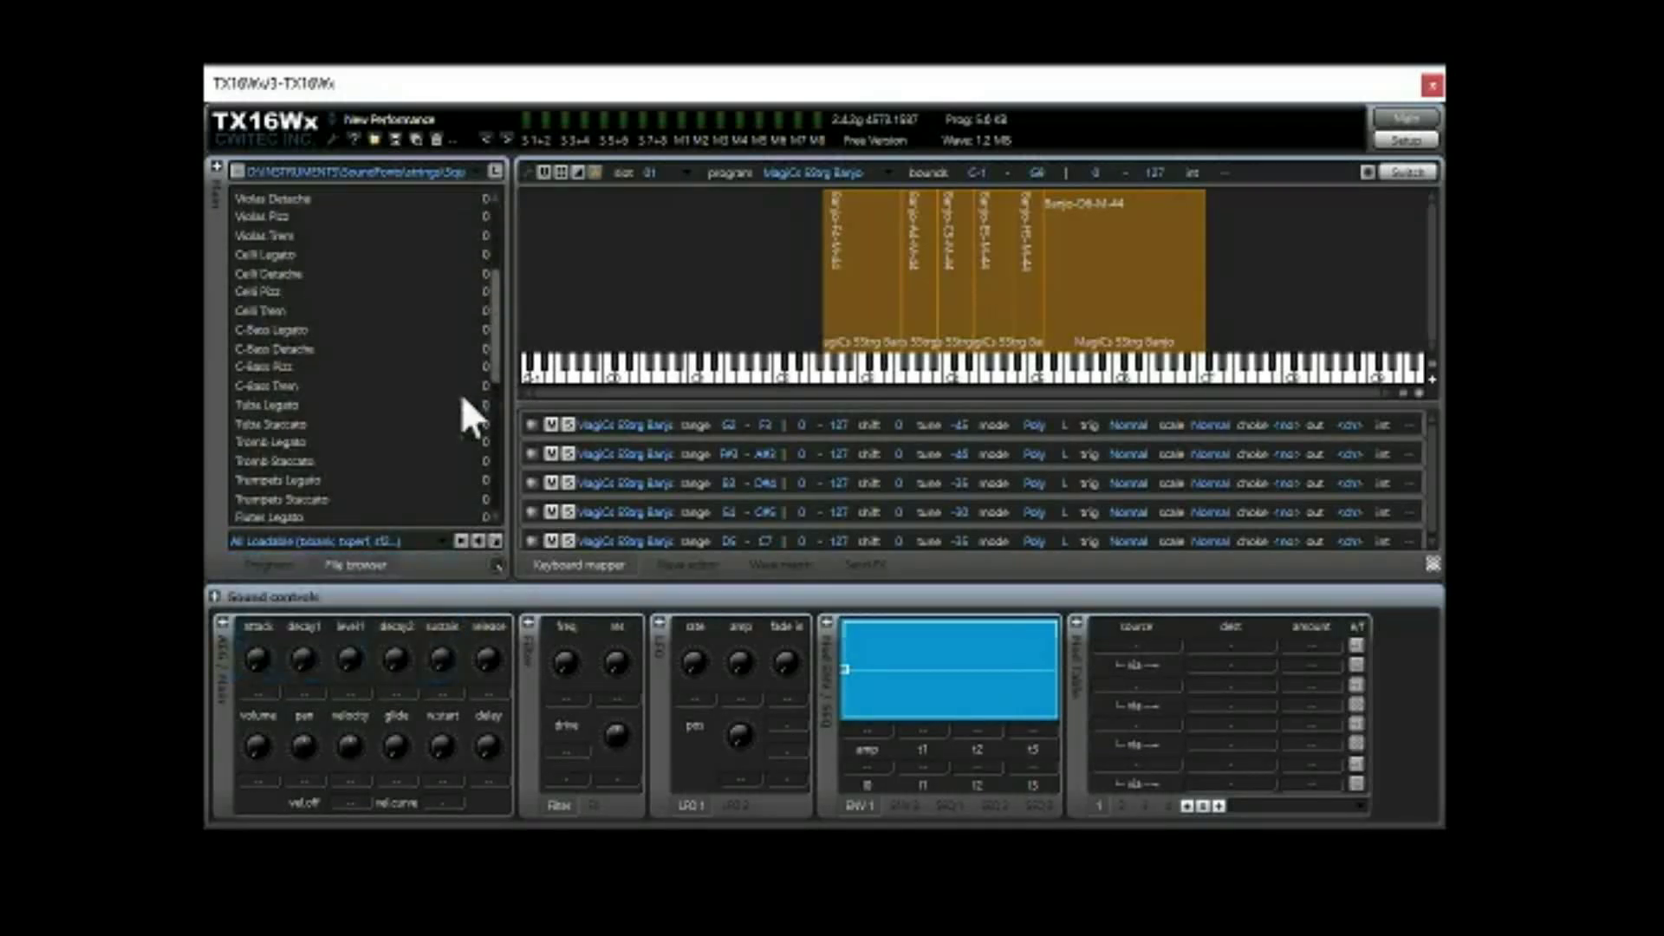
Step: Load Tuba Legato, review its wave editor, wave matrix and effects views, and audition a key
{"action": "double_click", "coordinate": [299, 404]}
{"action": "left_click", "coordinate": [893, 617]}
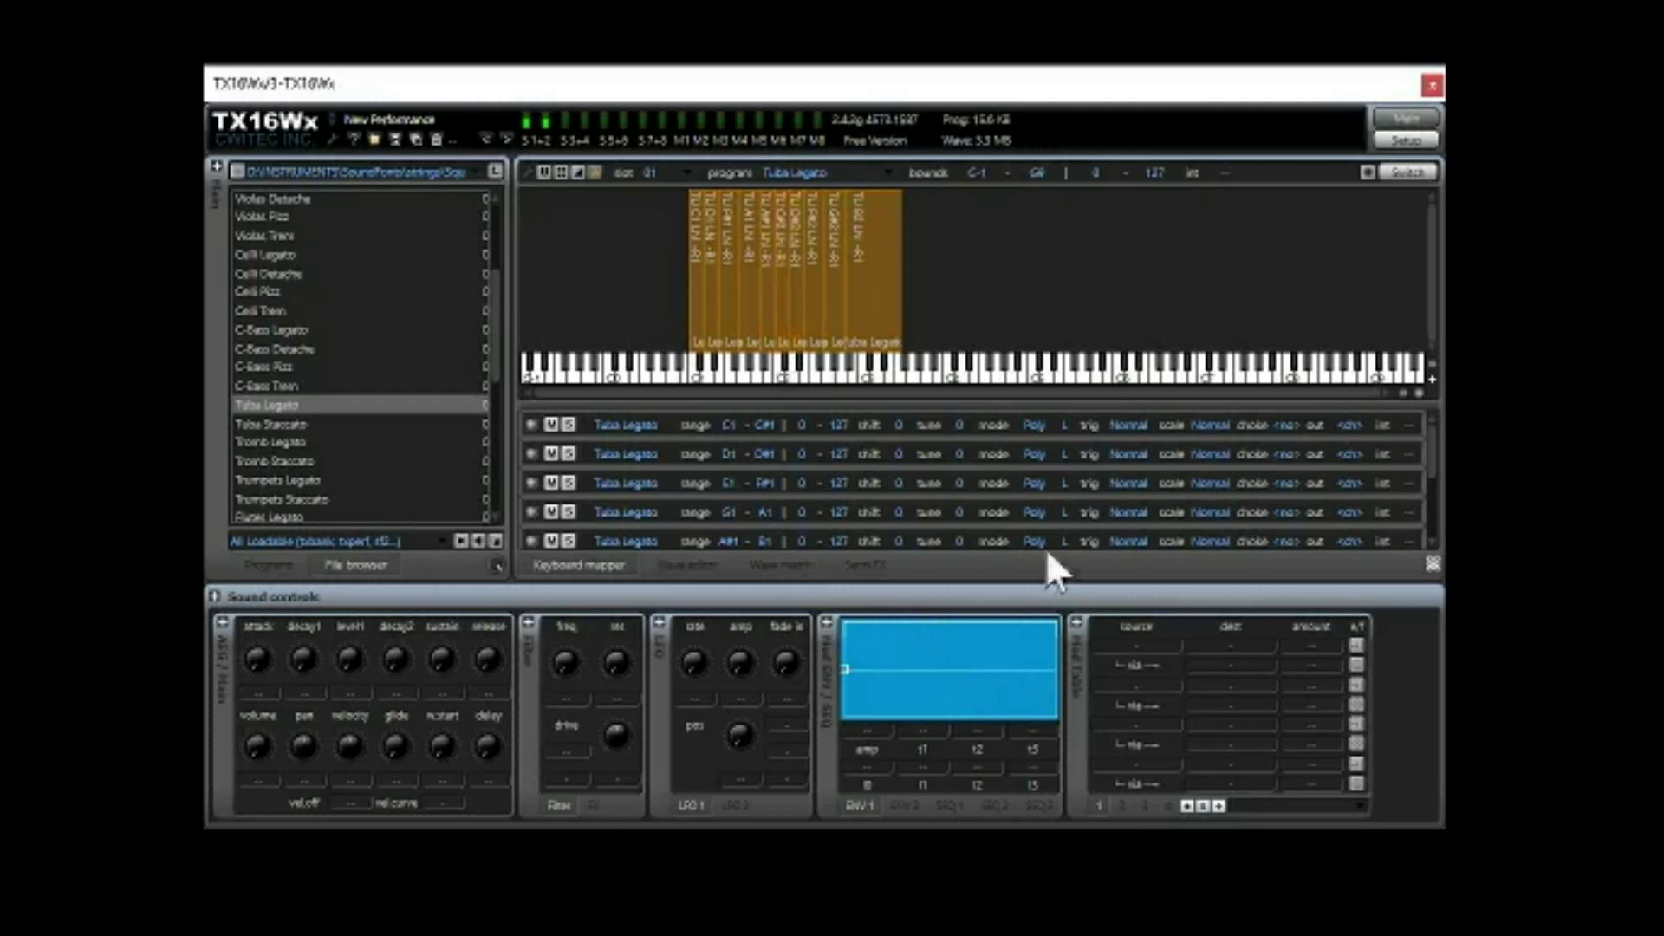
{"action": "left_click", "coordinate": [685, 565]}
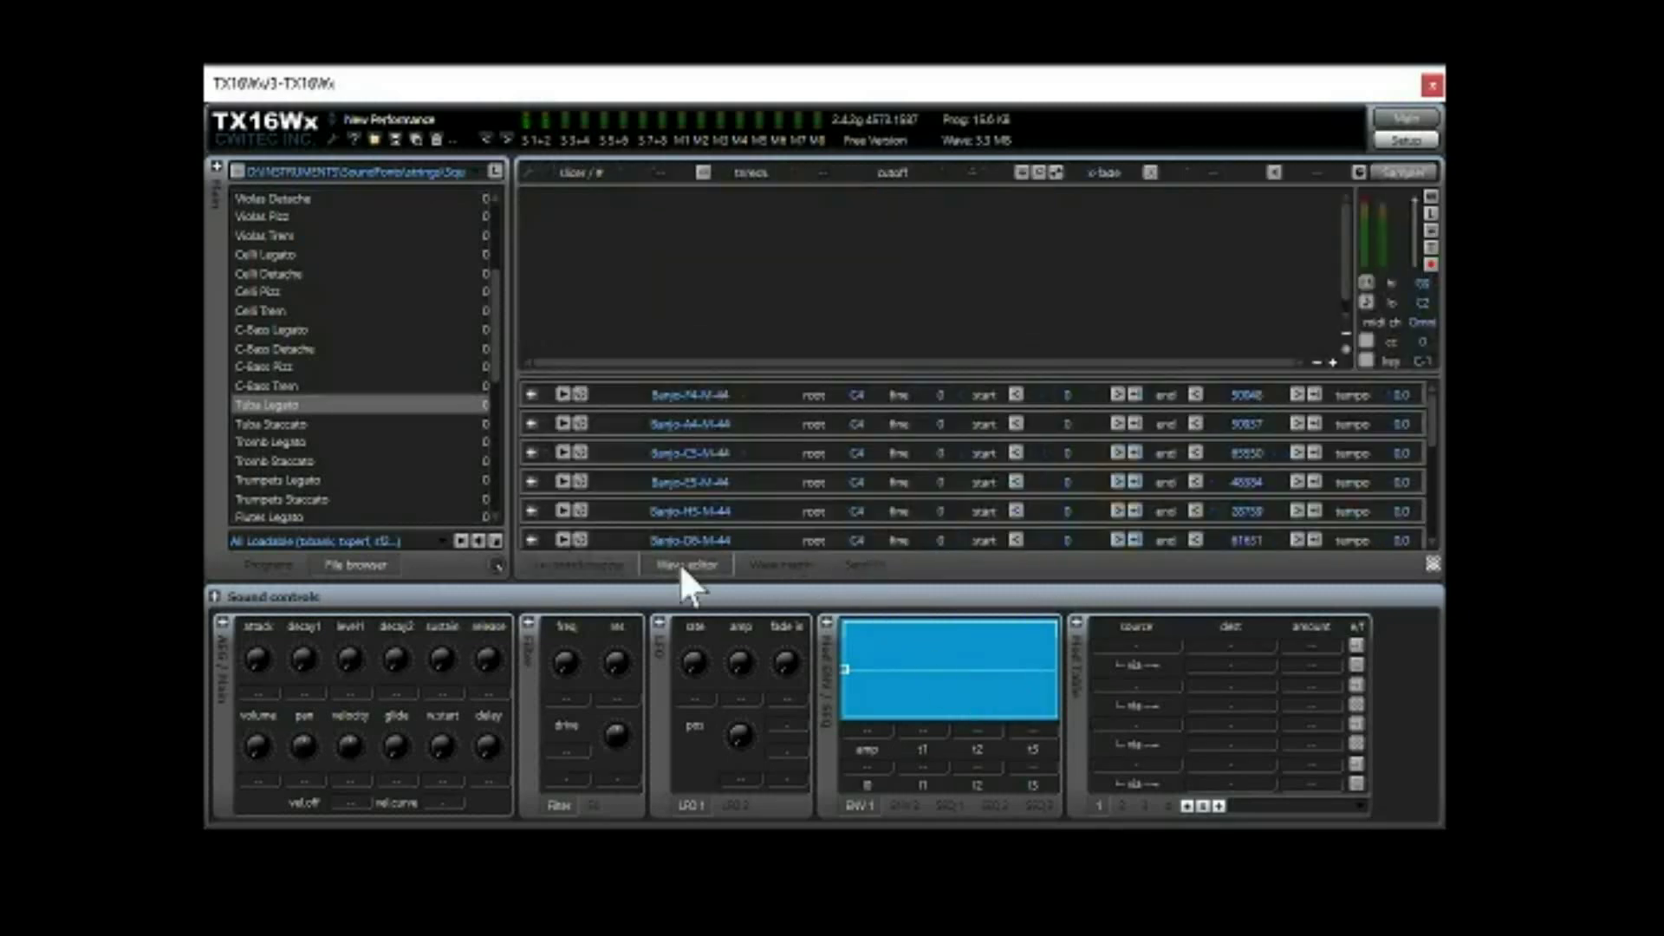
{"action": "left_click", "coordinate": [771, 572]}
{"action": "left_click", "coordinate": [860, 567]}
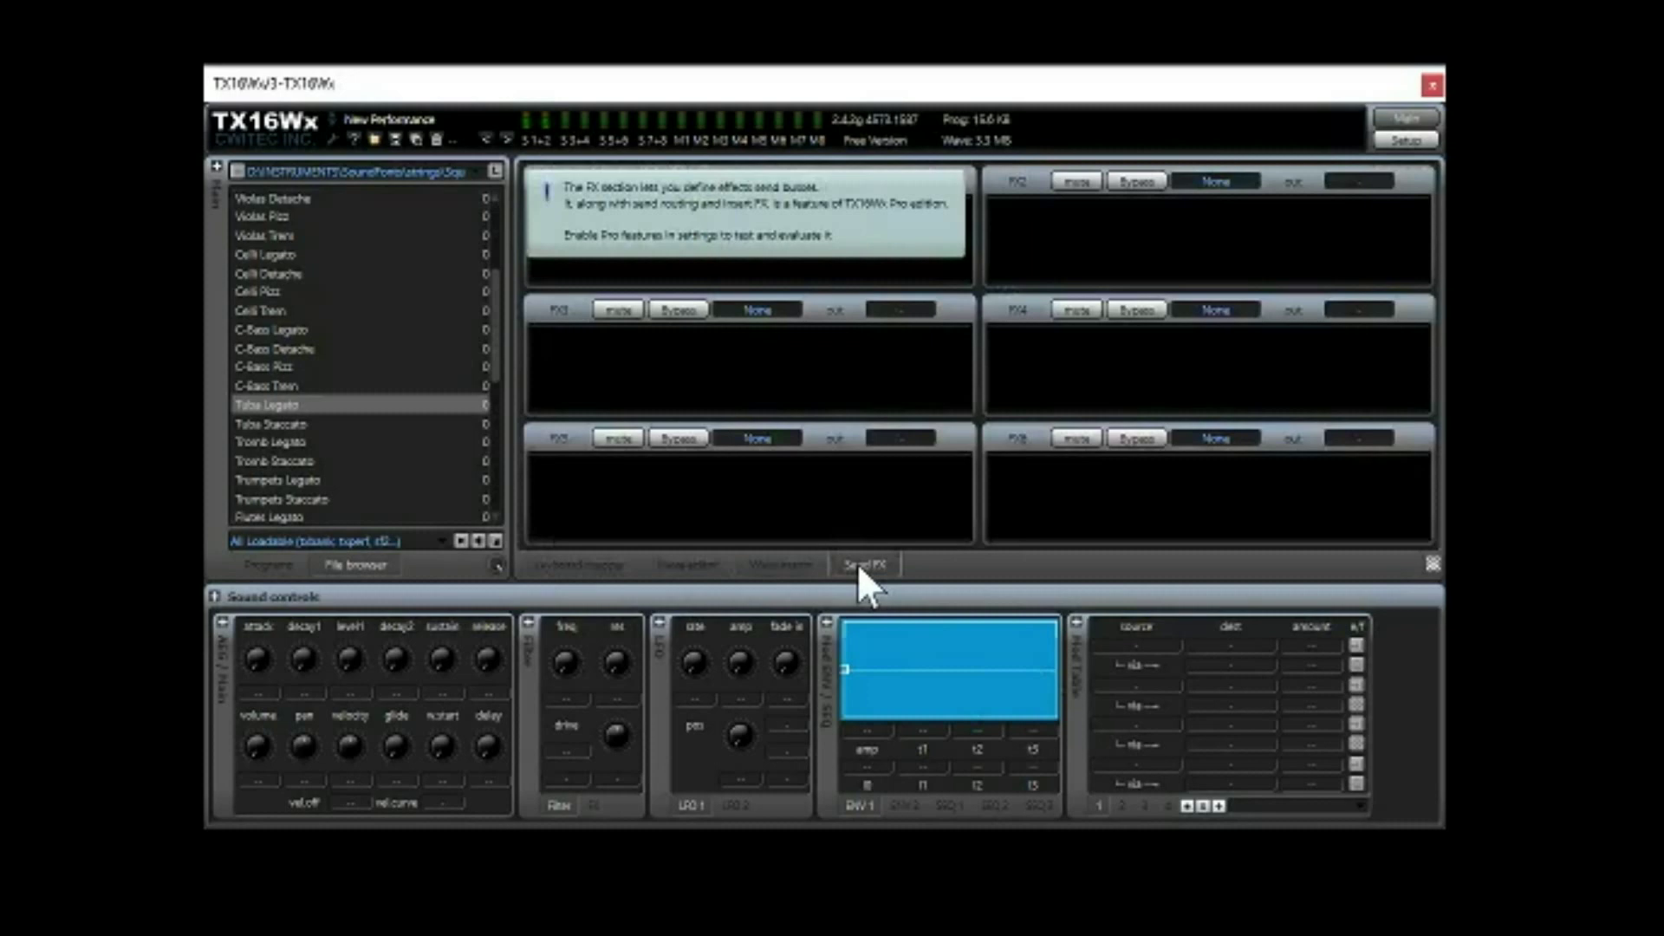
{"action": "left_click", "coordinate": [586, 567]}
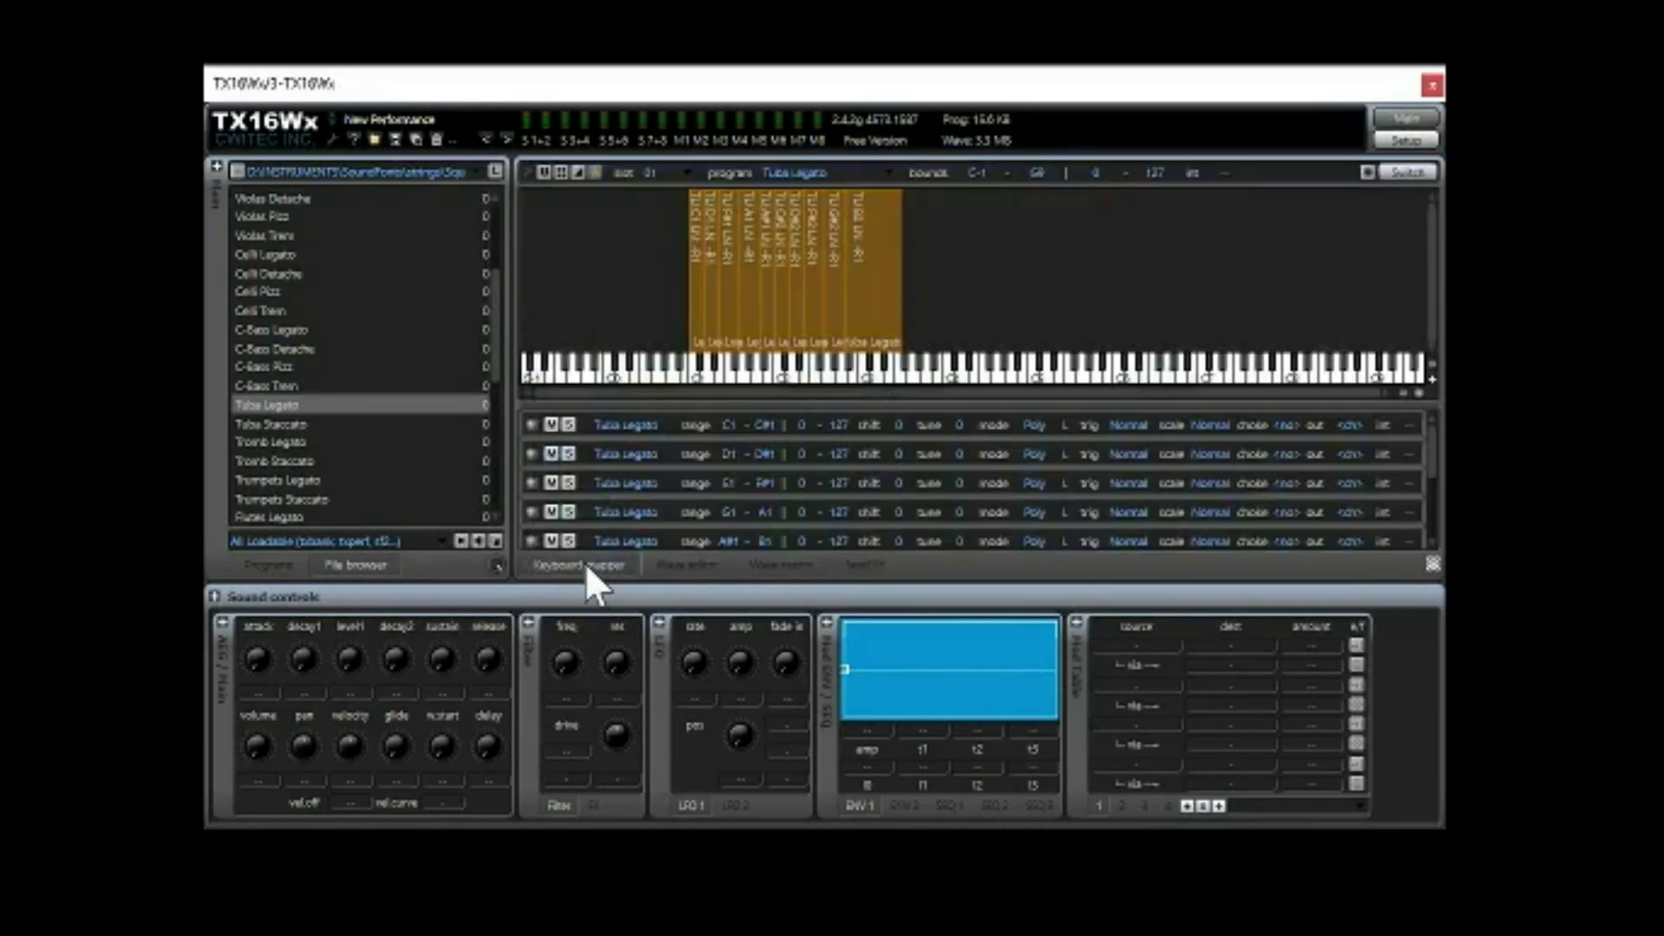
{"action": "left_click", "coordinate": [721, 373]}
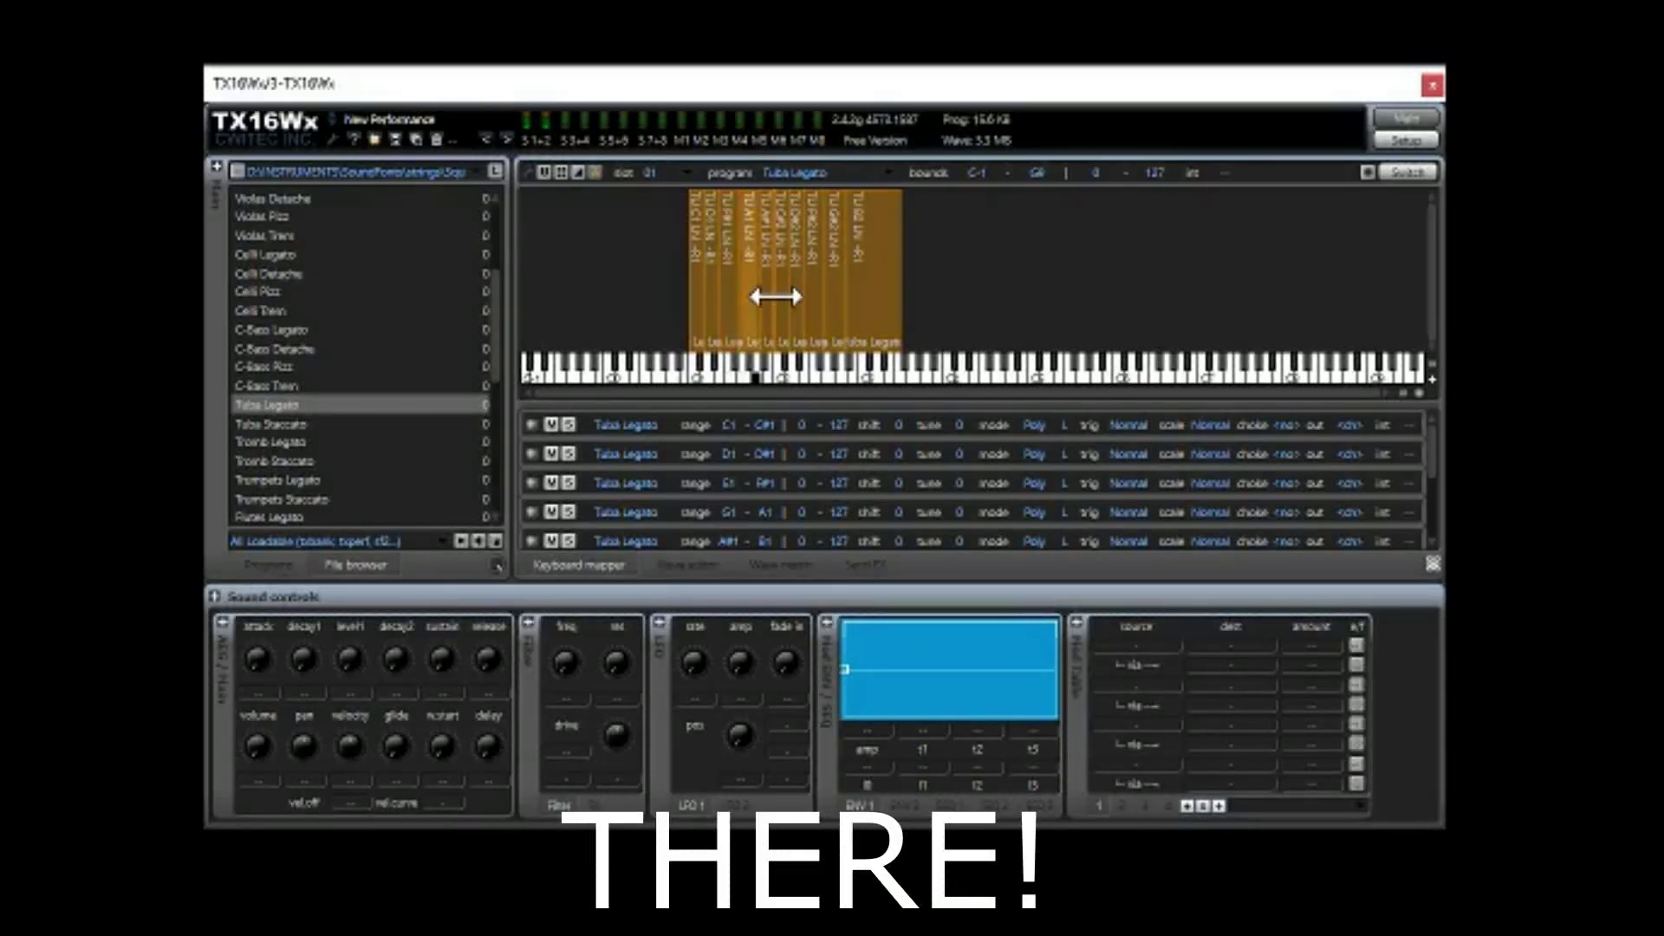
Step: Drag the Tuba Legato zones up one octave to C2, then rubber-band select all zones
{"action": "left_click_drag", "start_coordinate": [775, 296], "coordinate": [683, 308]}
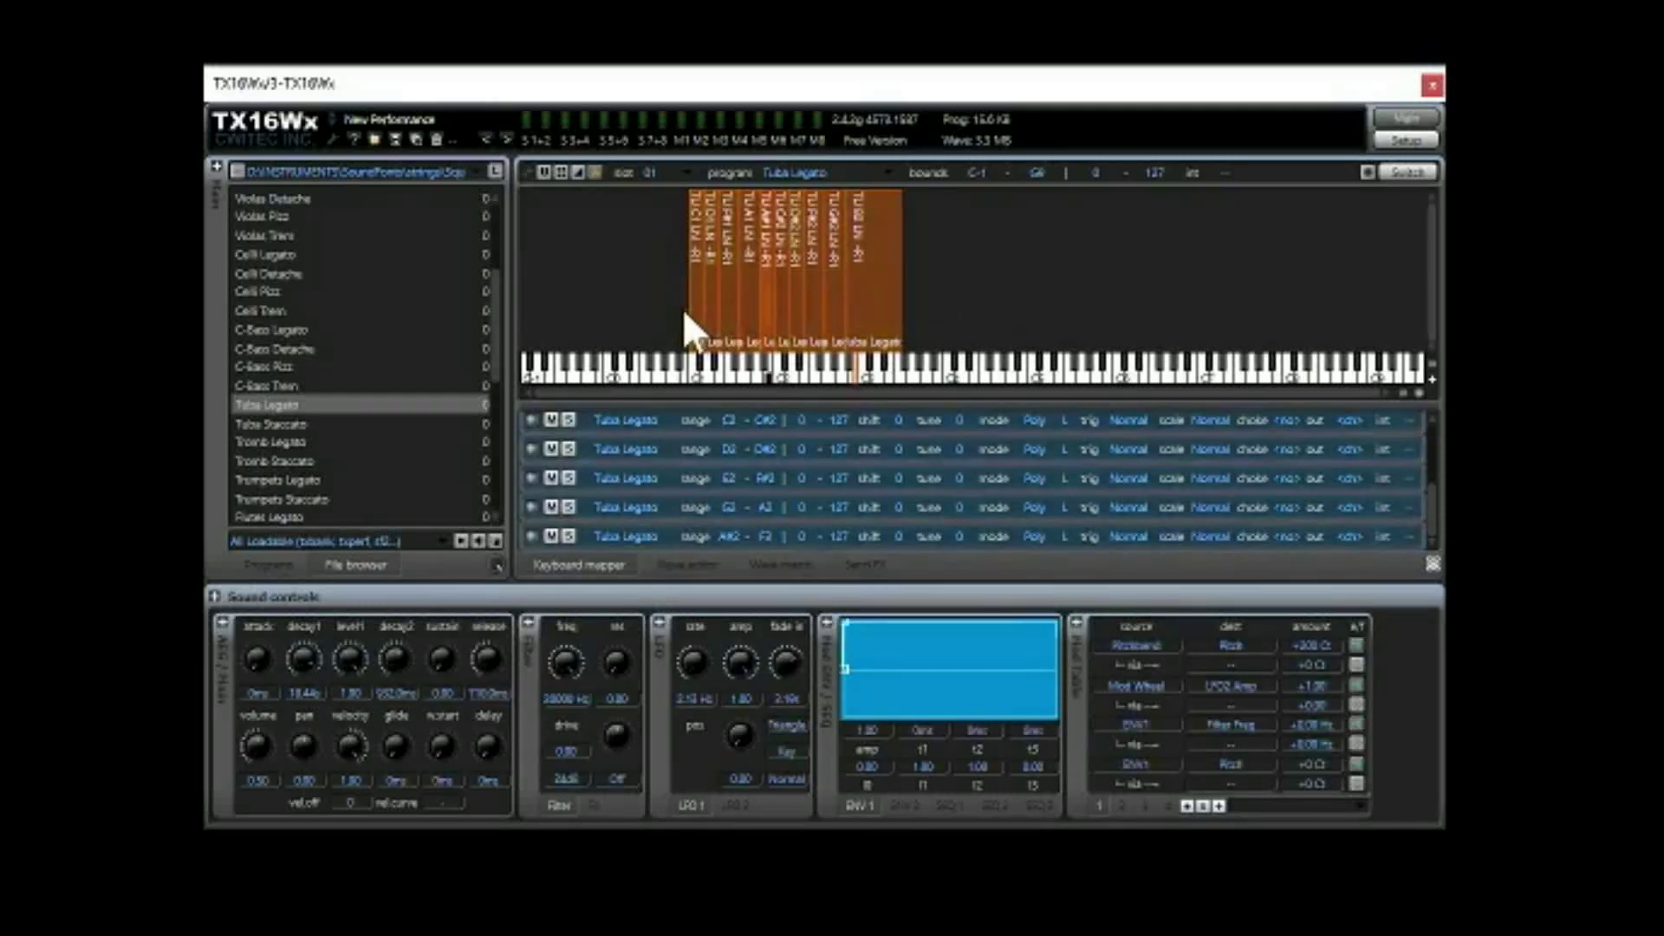
{"action": "left_click", "coordinate": [486, 663]}
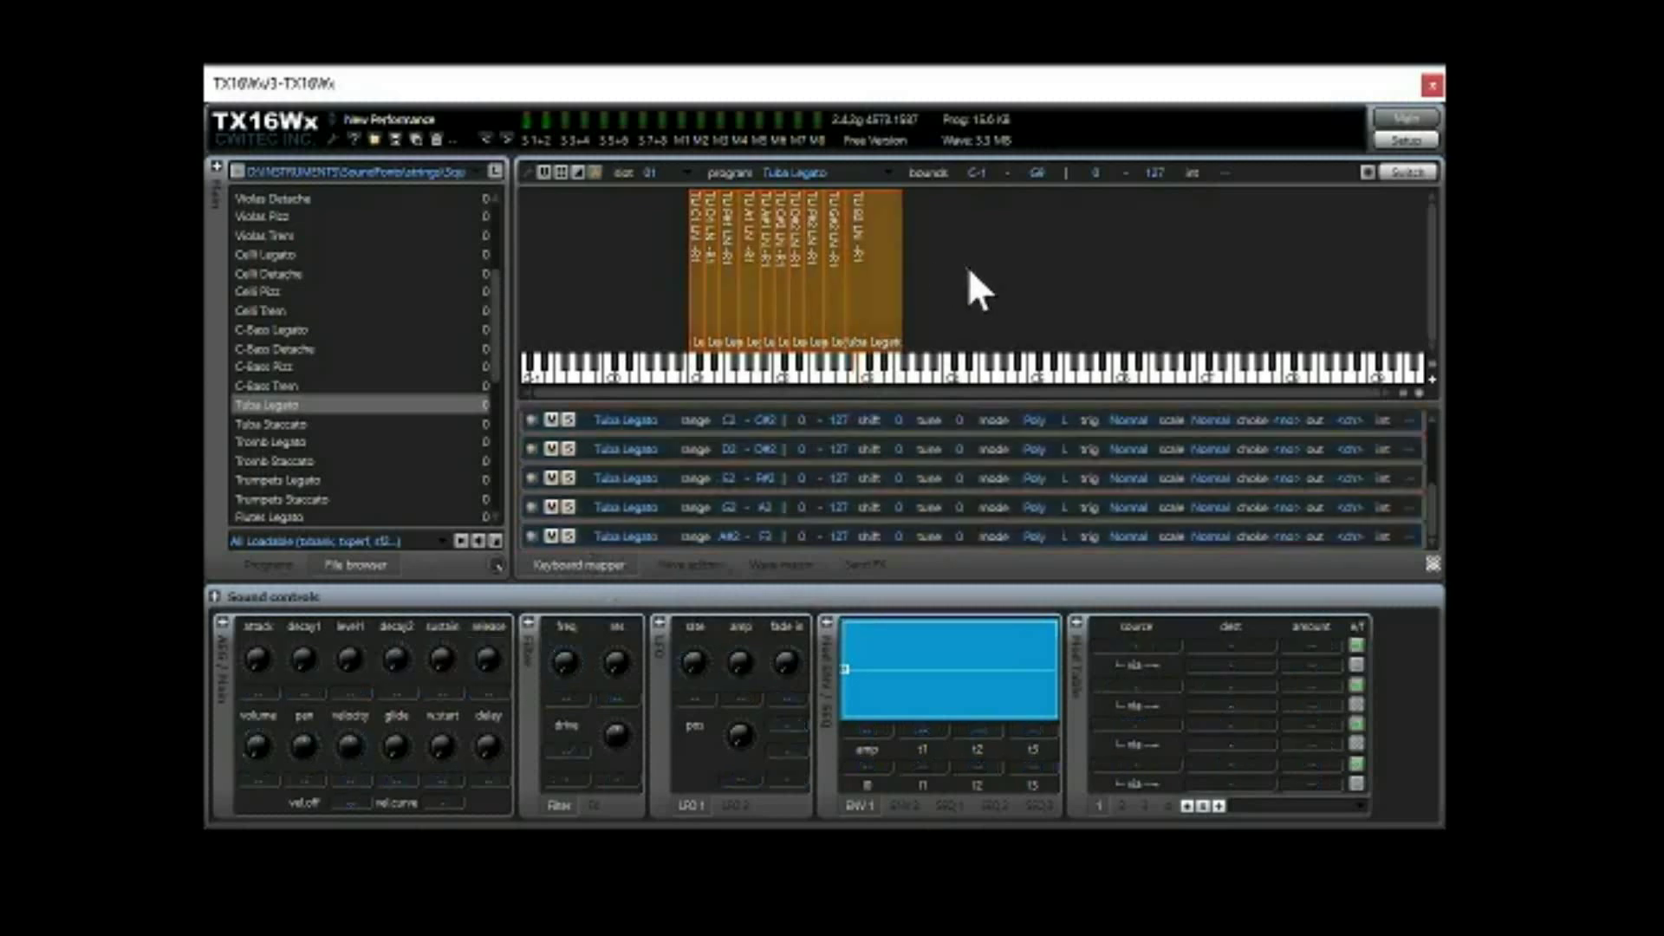
{"action": "left_click_drag", "start_coordinate": [958, 236], "coordinate": [674, 314]}
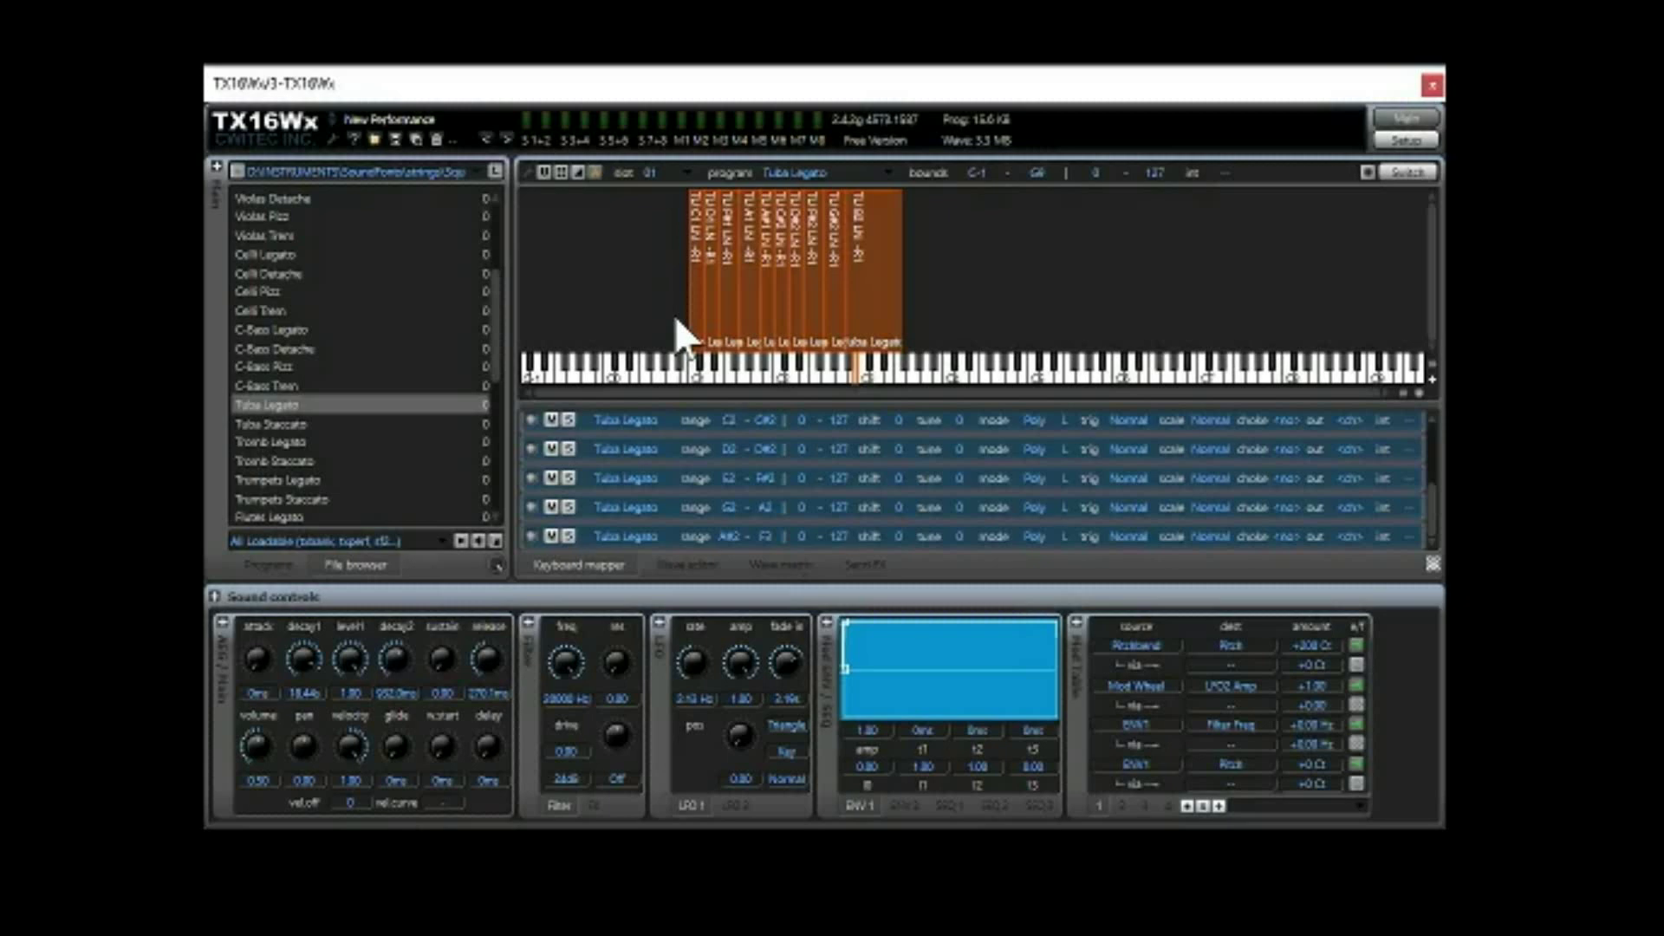
{"action": "left_click_drag", "start_coordinate": [941, 246], "coordinate": [664, 305]}
{"action": "left_click", "coordinate": [897, 805]}
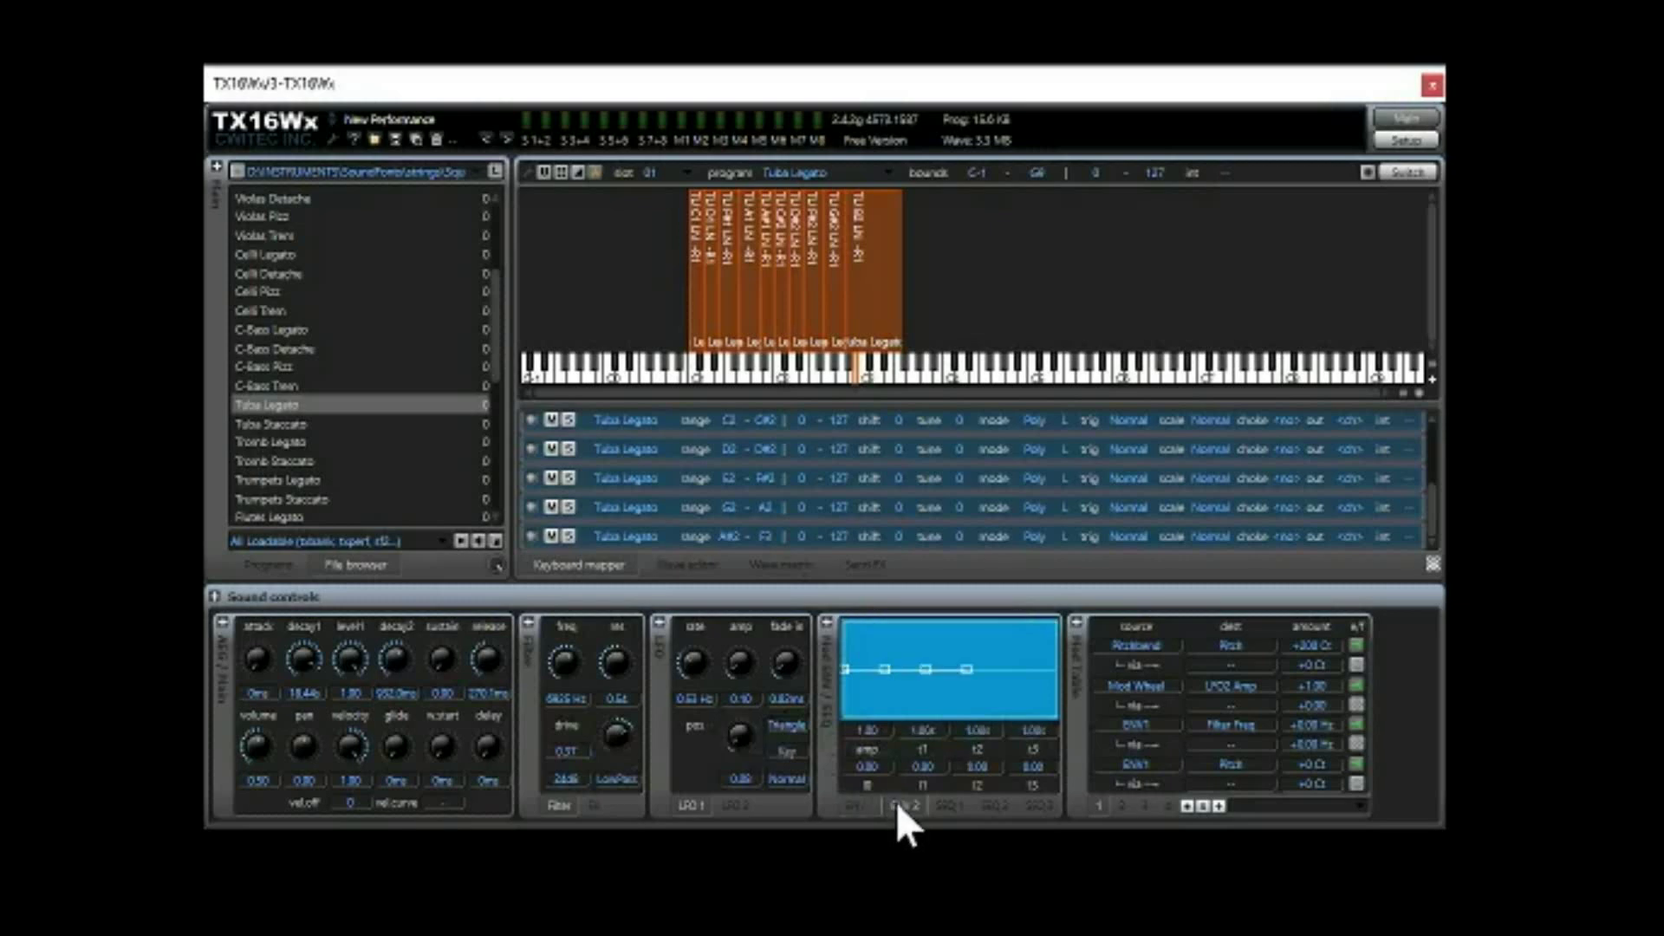
{"action": "left_click", "coordinate": [946, 806]}
{"action": "left_click", "coordinate": [992, 806]}
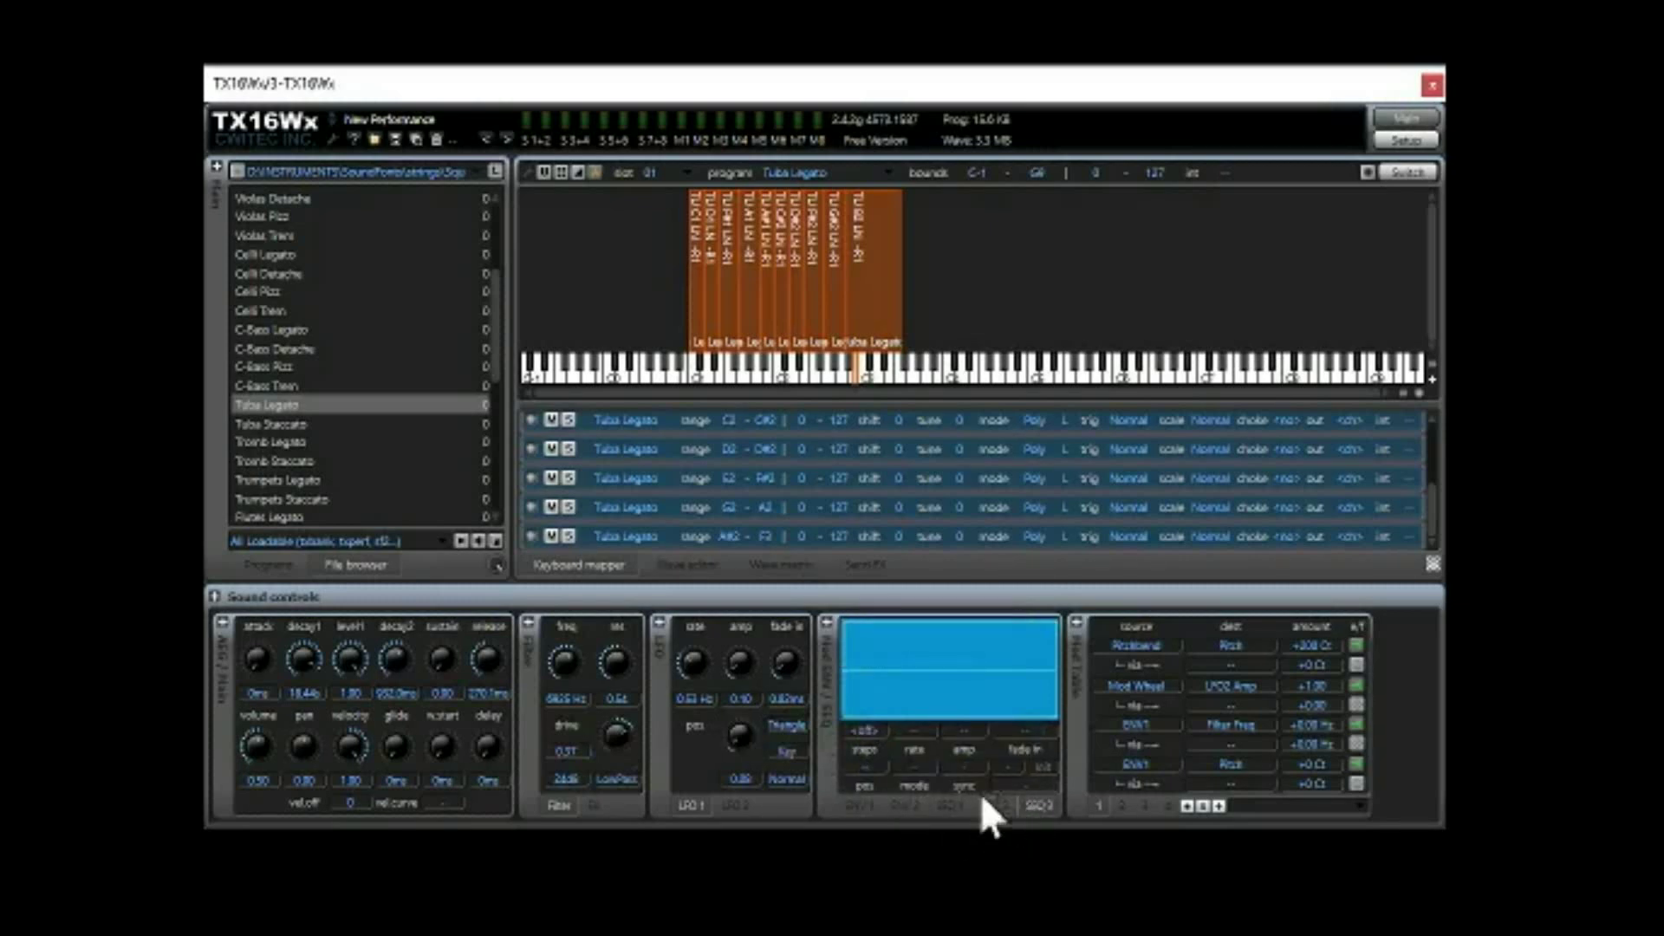
{"action": "left_click", "coordinate": [856, 804]}
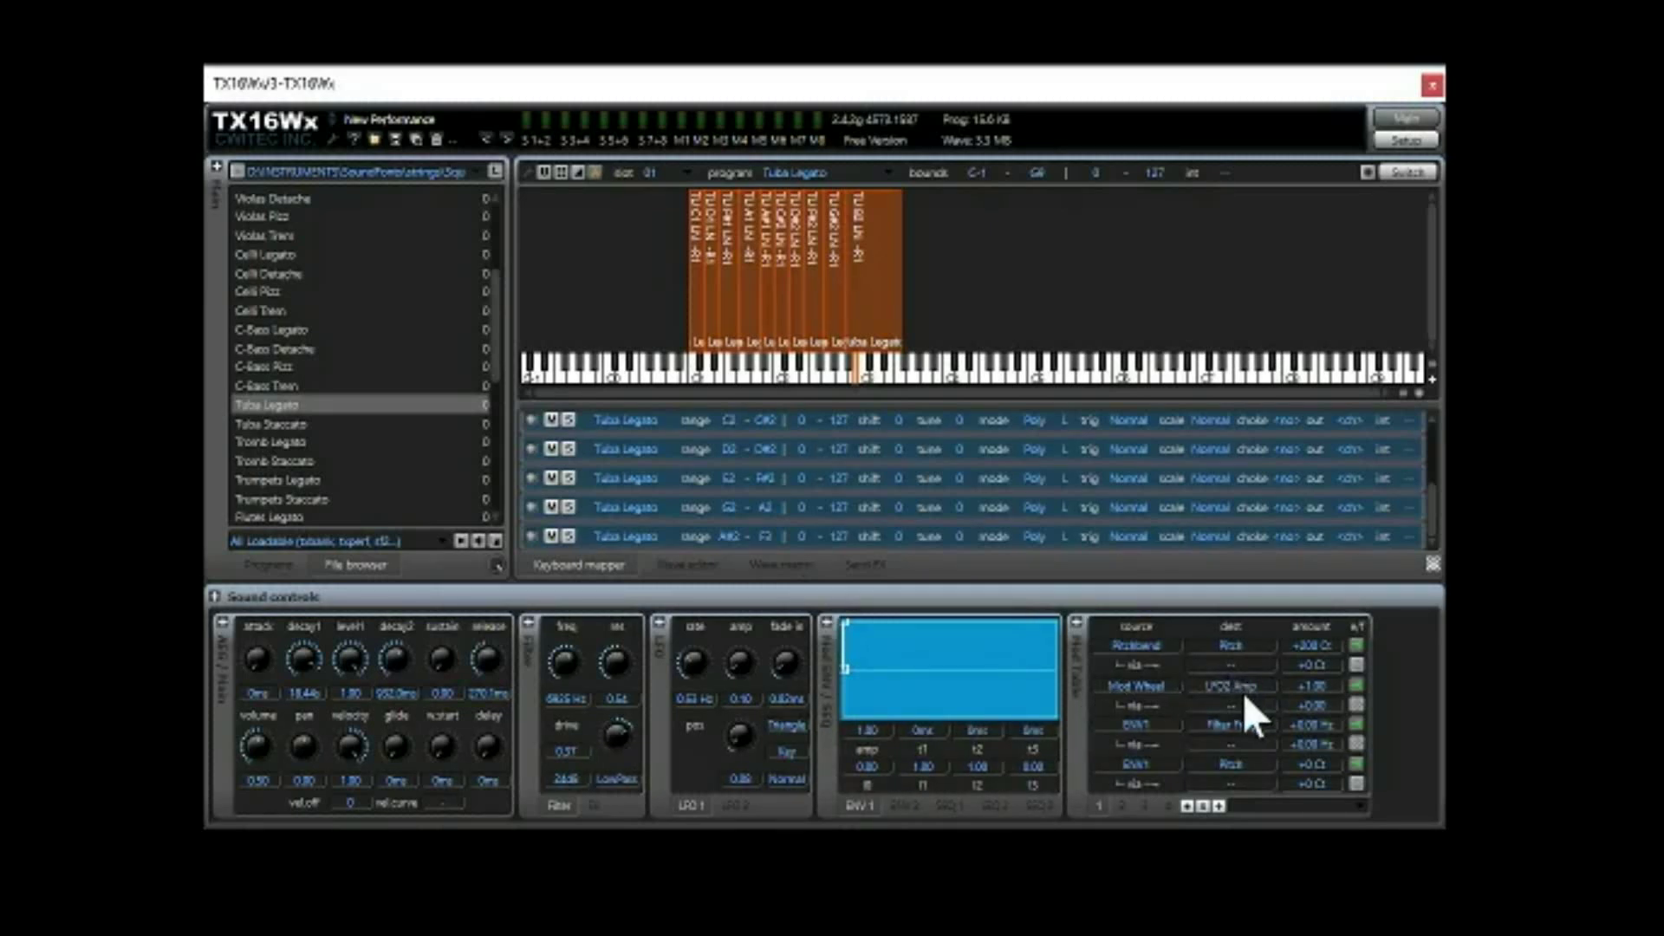
{"action": "left_click", "coordinate": [685, 564]}
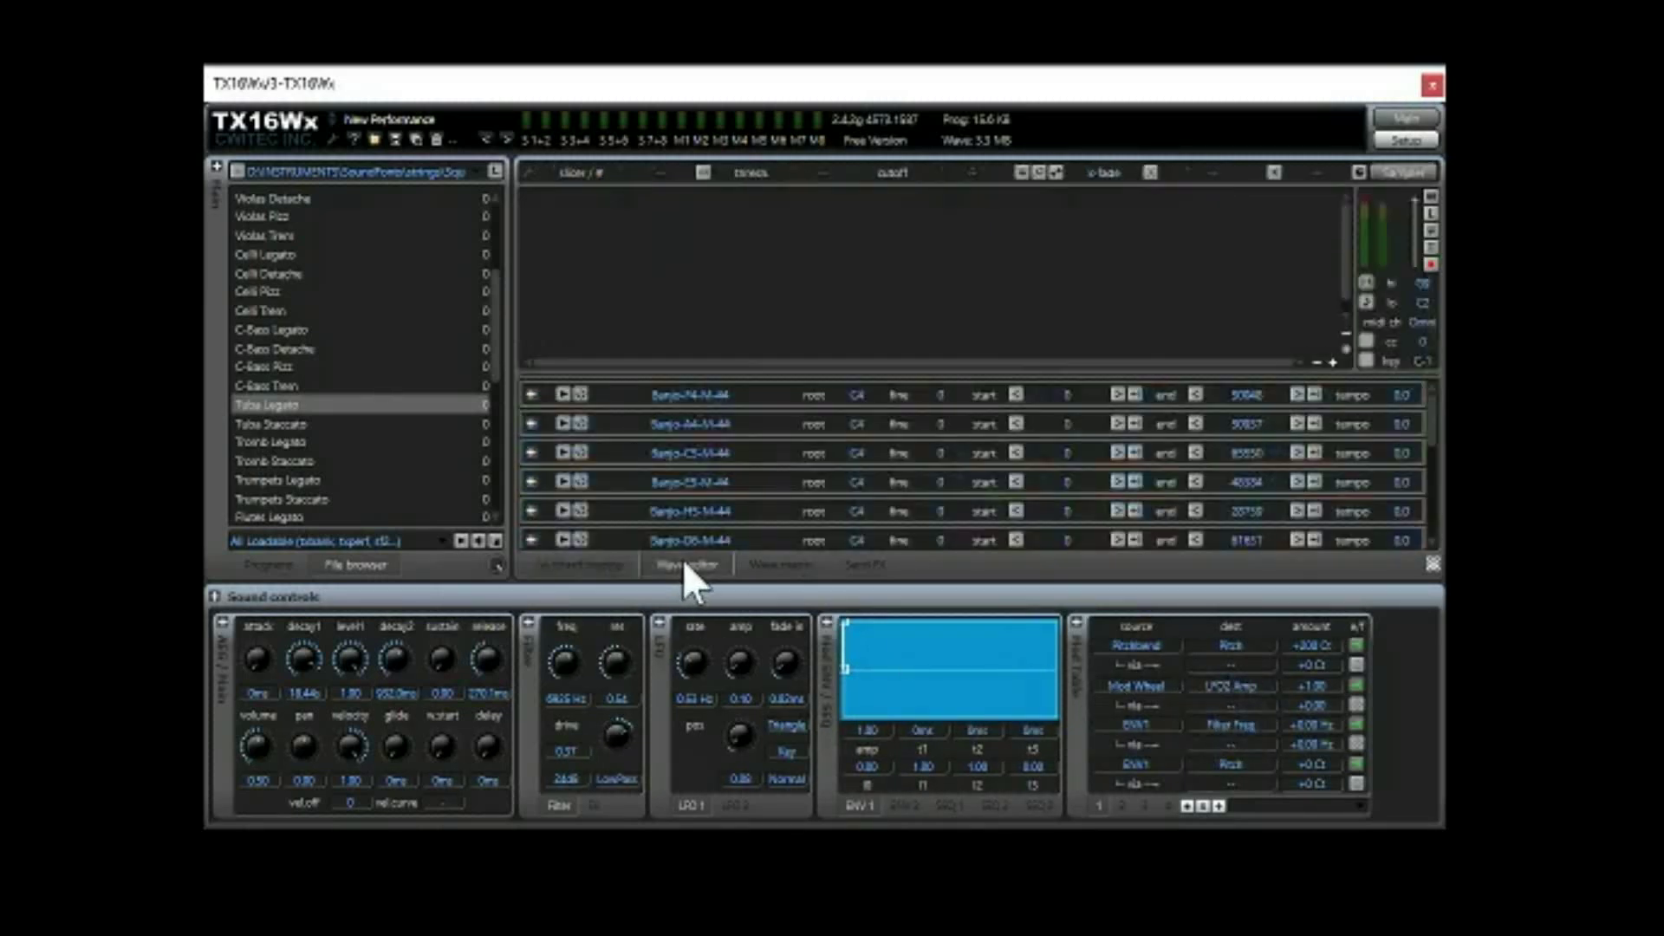
{"action": "left_click", "coordinate": [767, 563]}
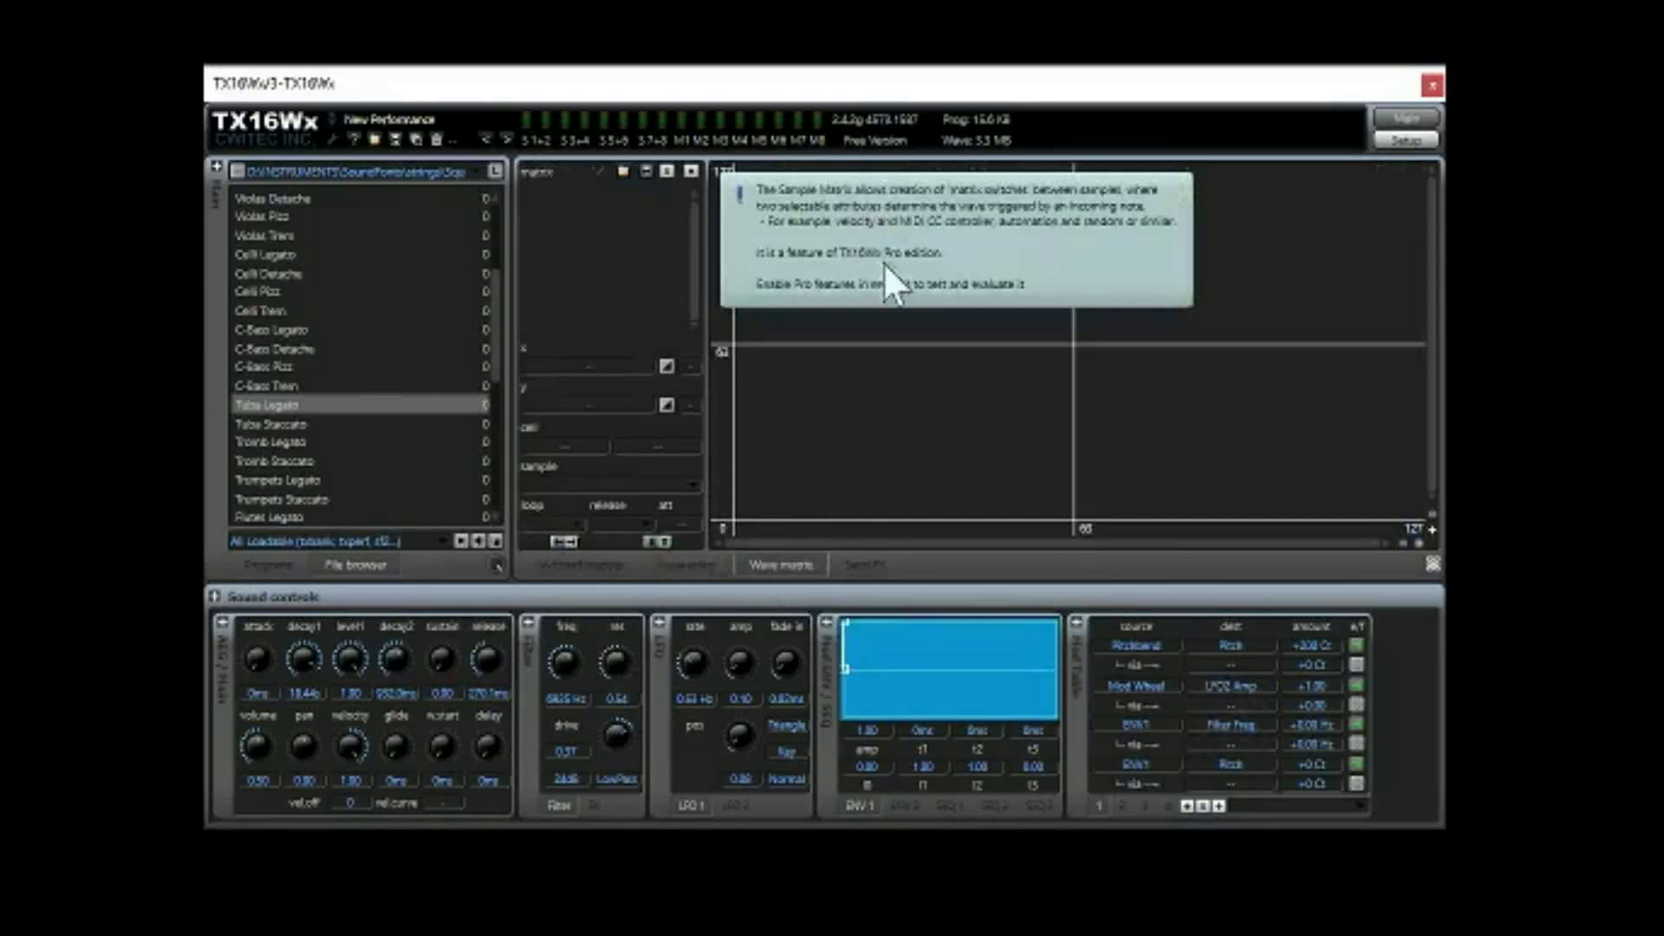
{"action": "left_click", "coordinate": [852, 564]}
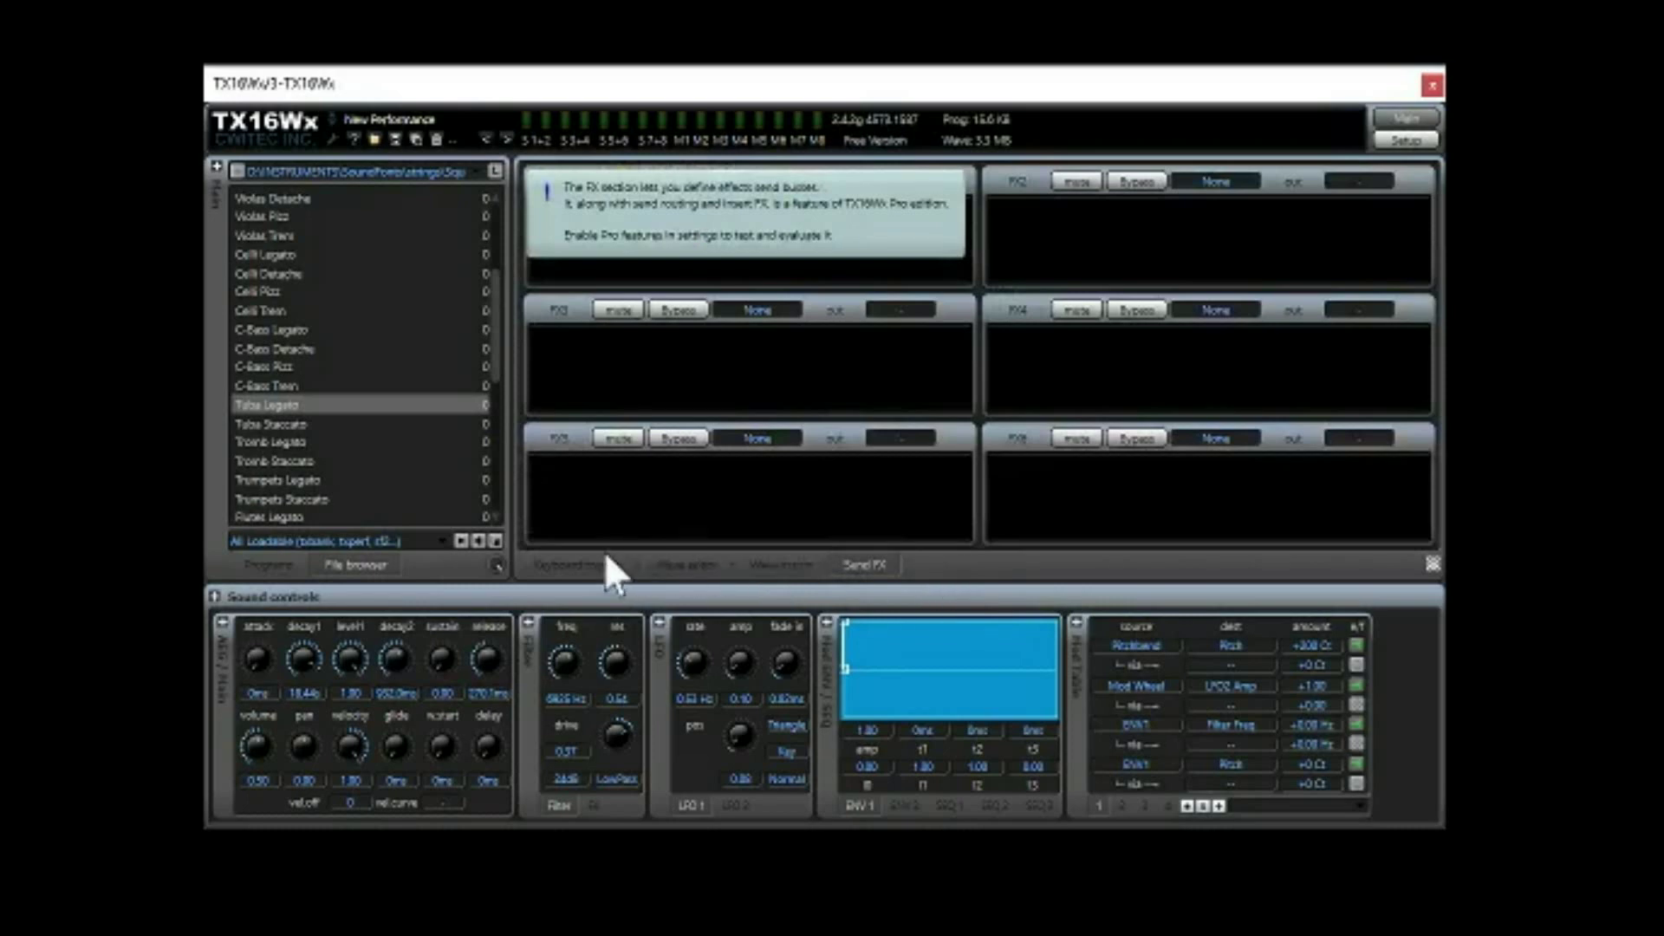
{"action": "left_click", "coordinate": [590, 572]}
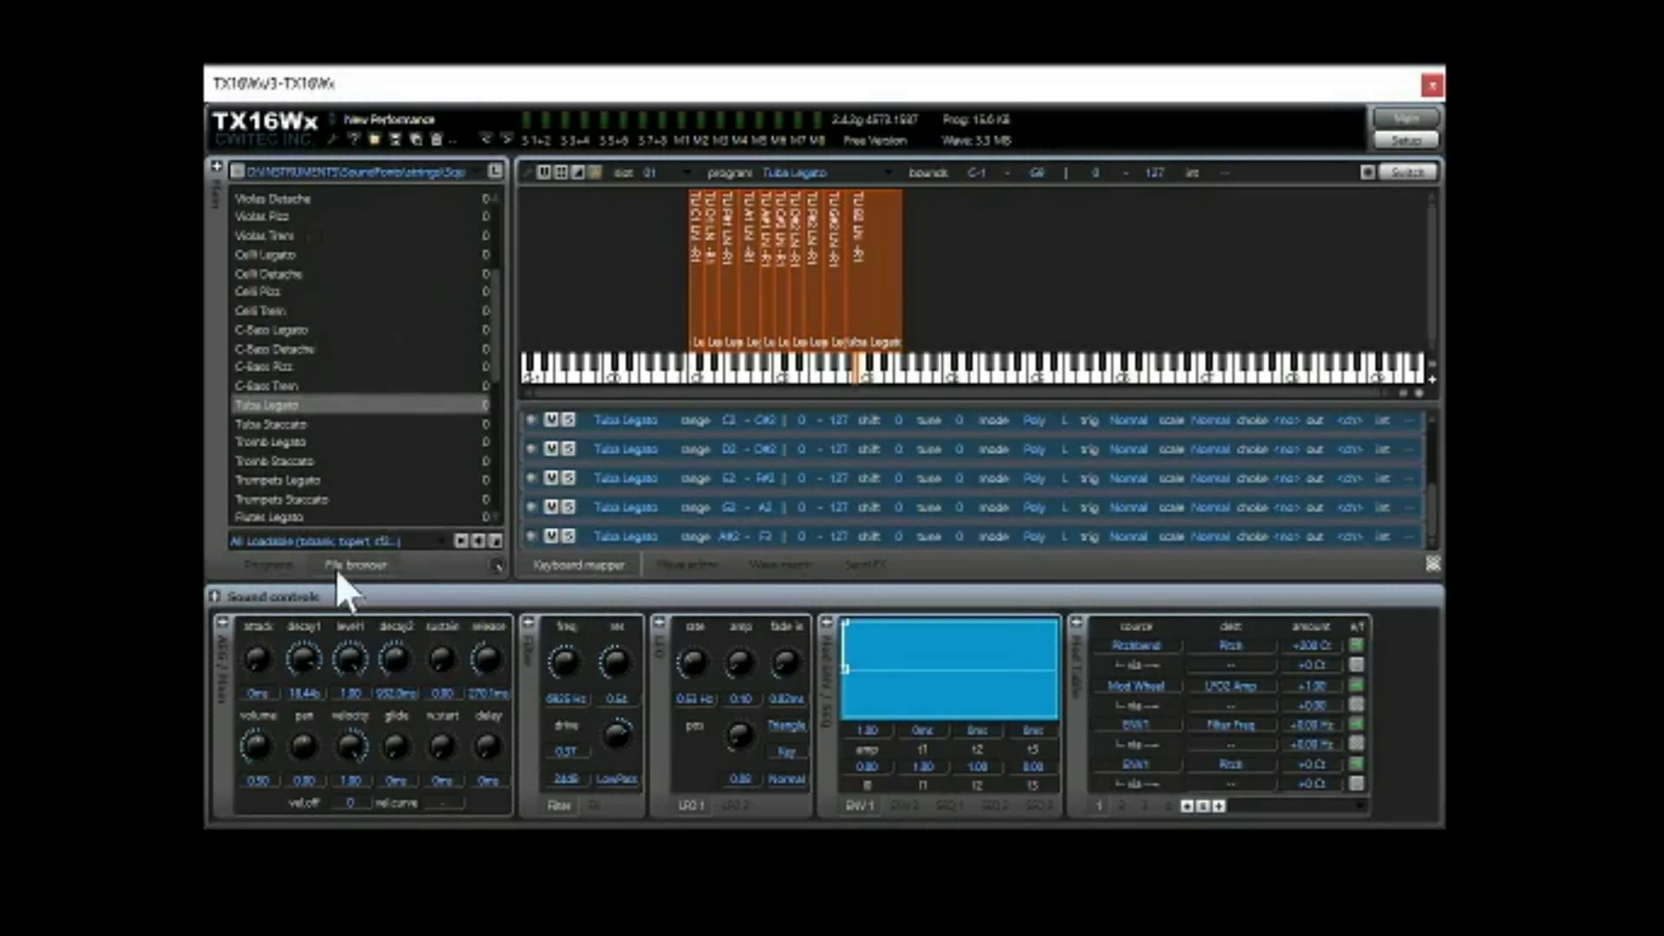
Step: Browse up to SoundFonts, open Guitar & Bass.sf2, and load its Nylon Guitar preset
{"action": "left_click", "coordinate": [266, 566]}
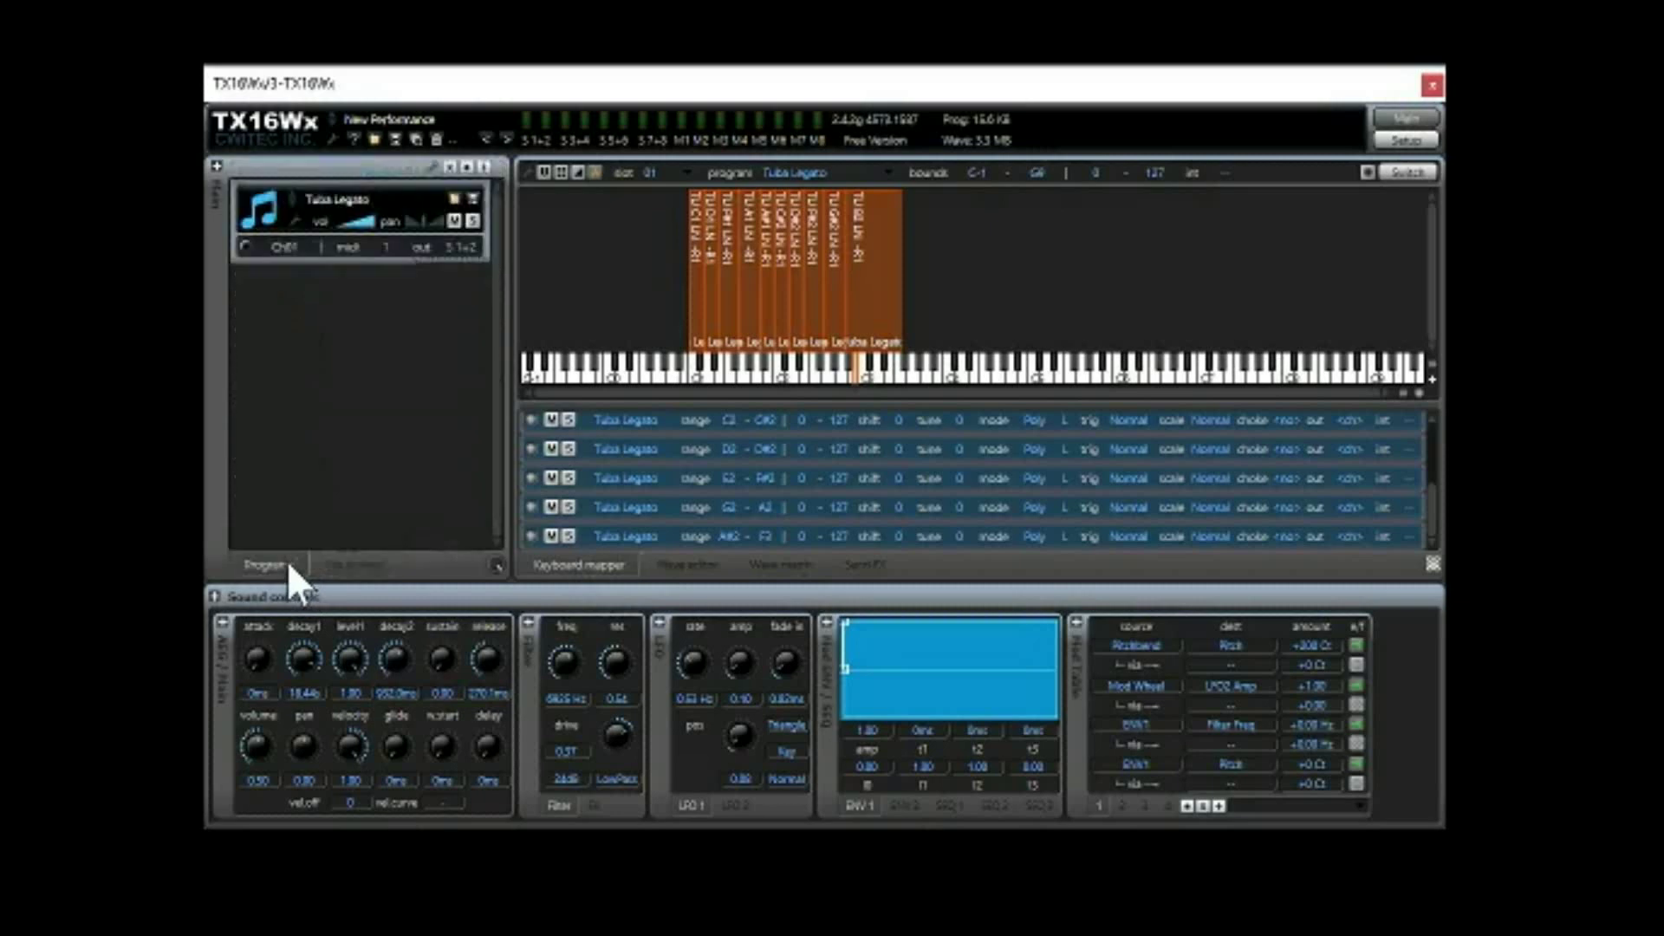
{"action": "left_click", "coordinate": [353, 568]}
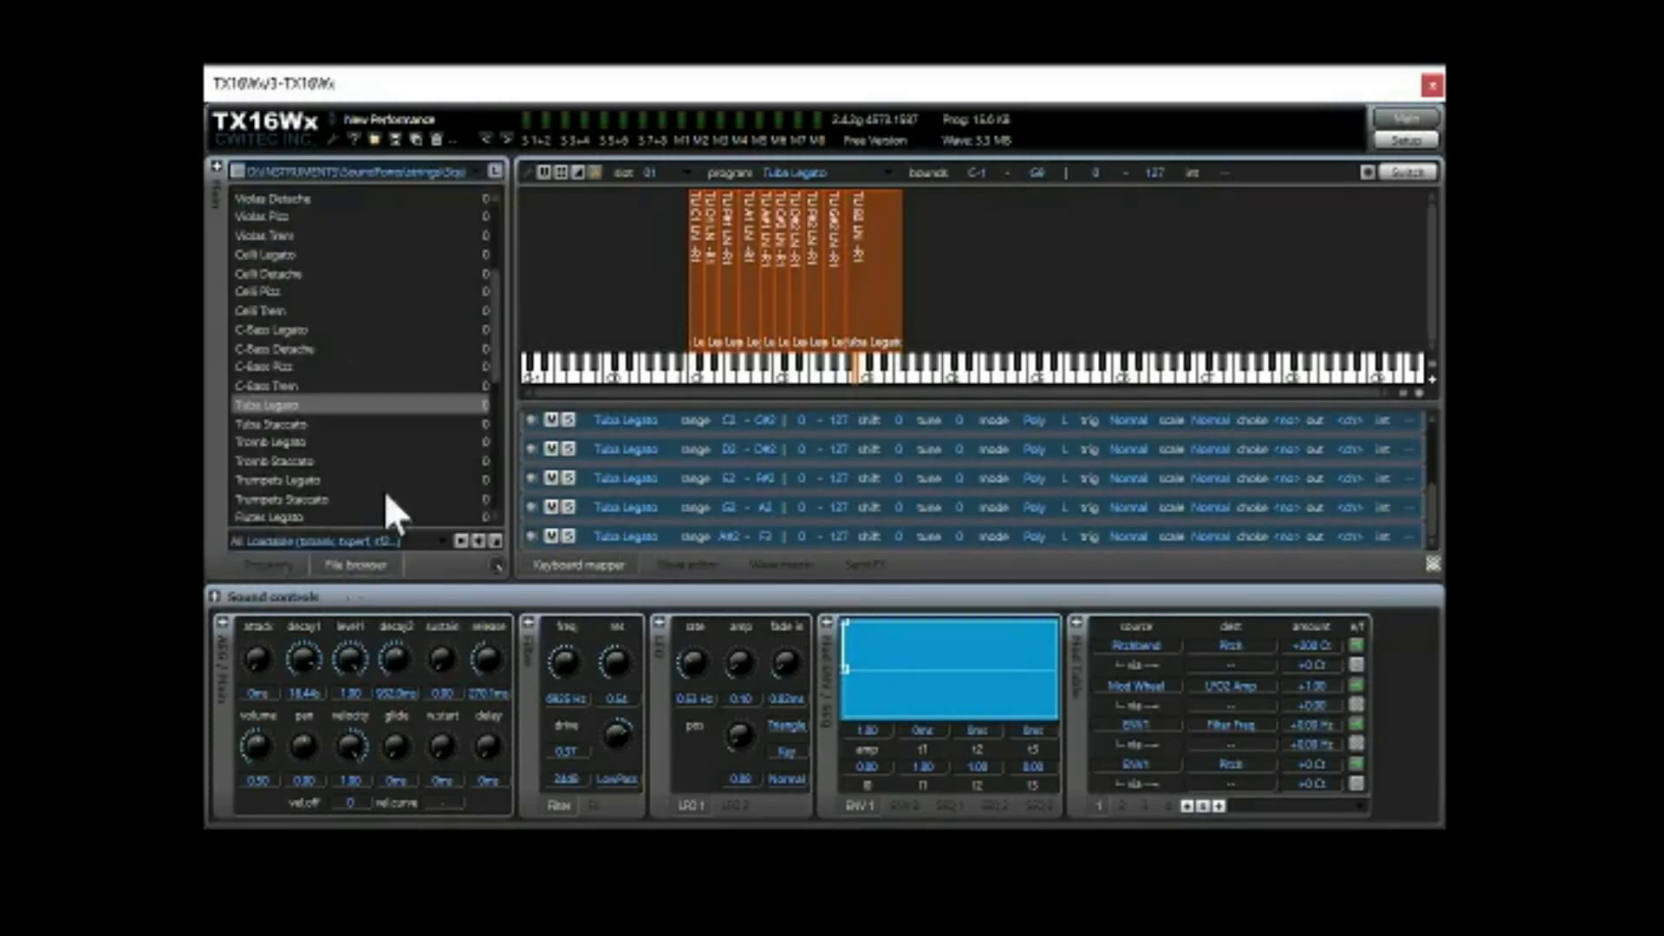
{"action": "left_click", "coordinate": [476, 171]}
{"action": "left_click", "coordinate": [440, 192]}
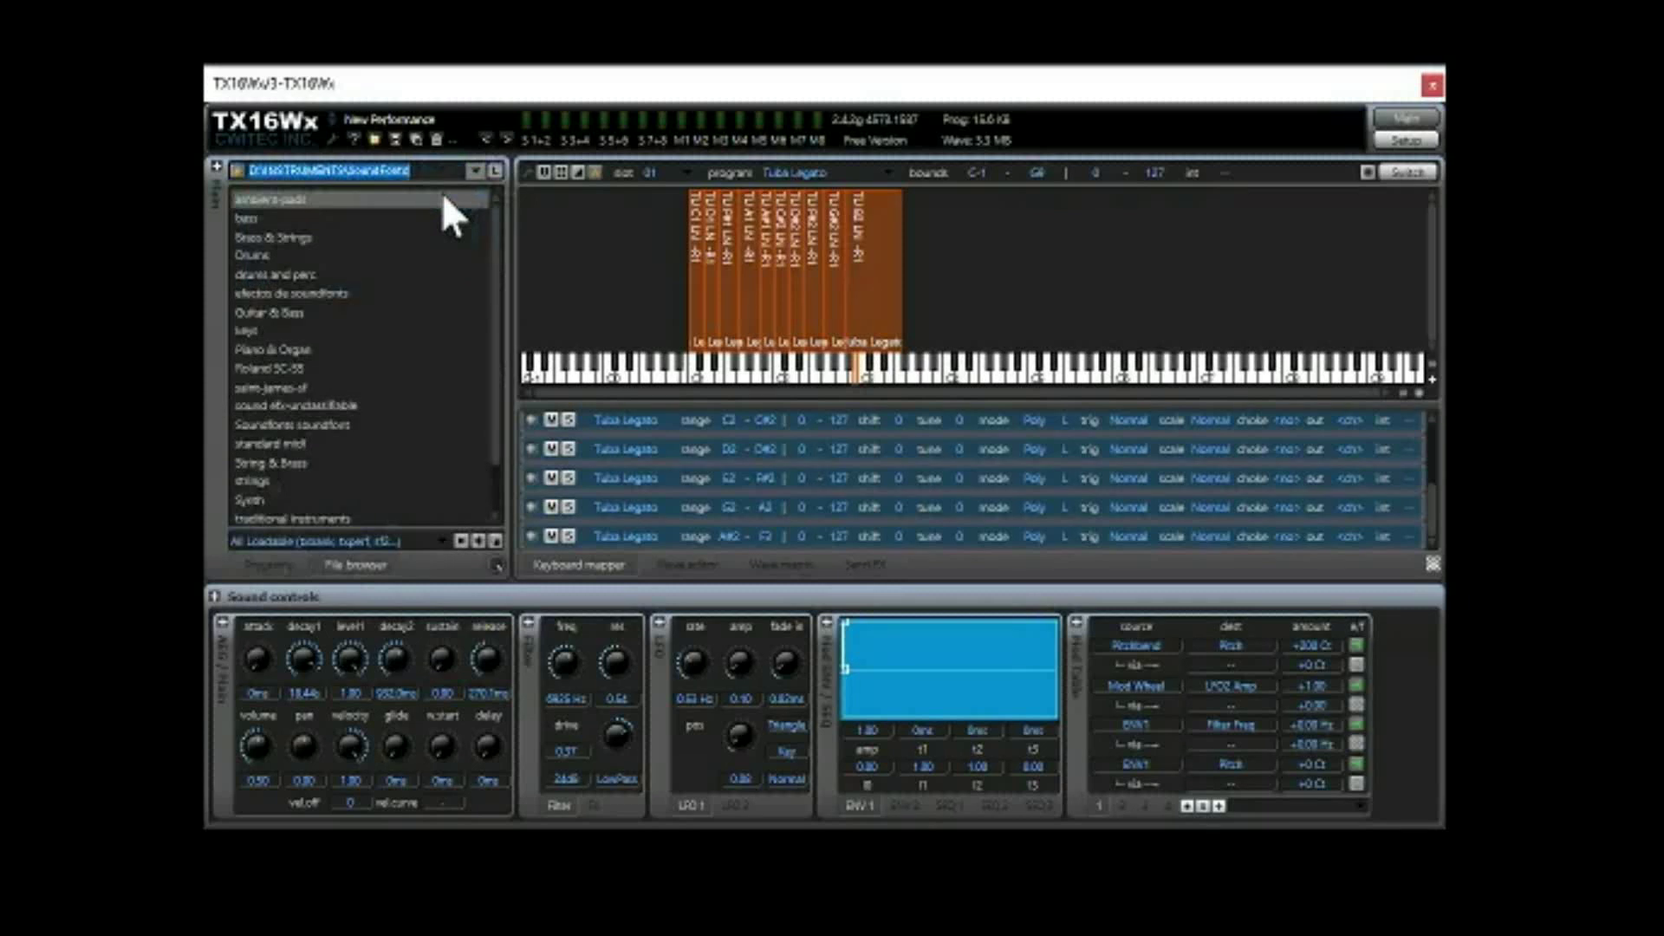
{"action": "left_click", "coordinate": [296, 313]}
{"action": "double_click", "coordinate": [295, 312]}
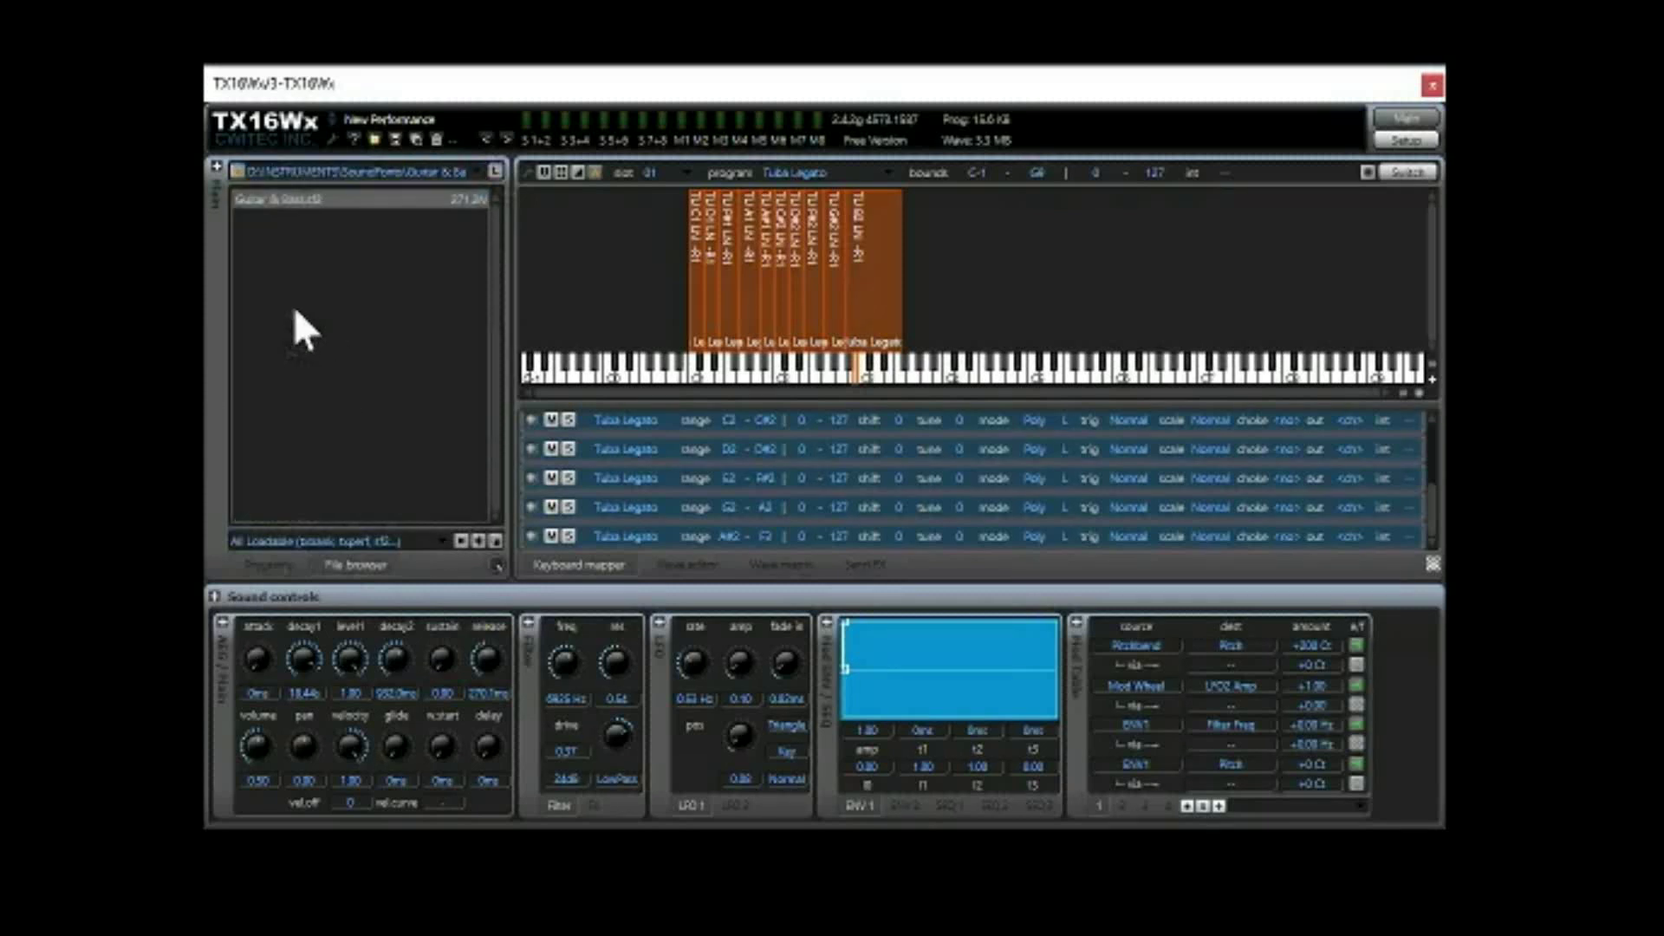
{"action": "double_click", "coordinate": [289, 201]}
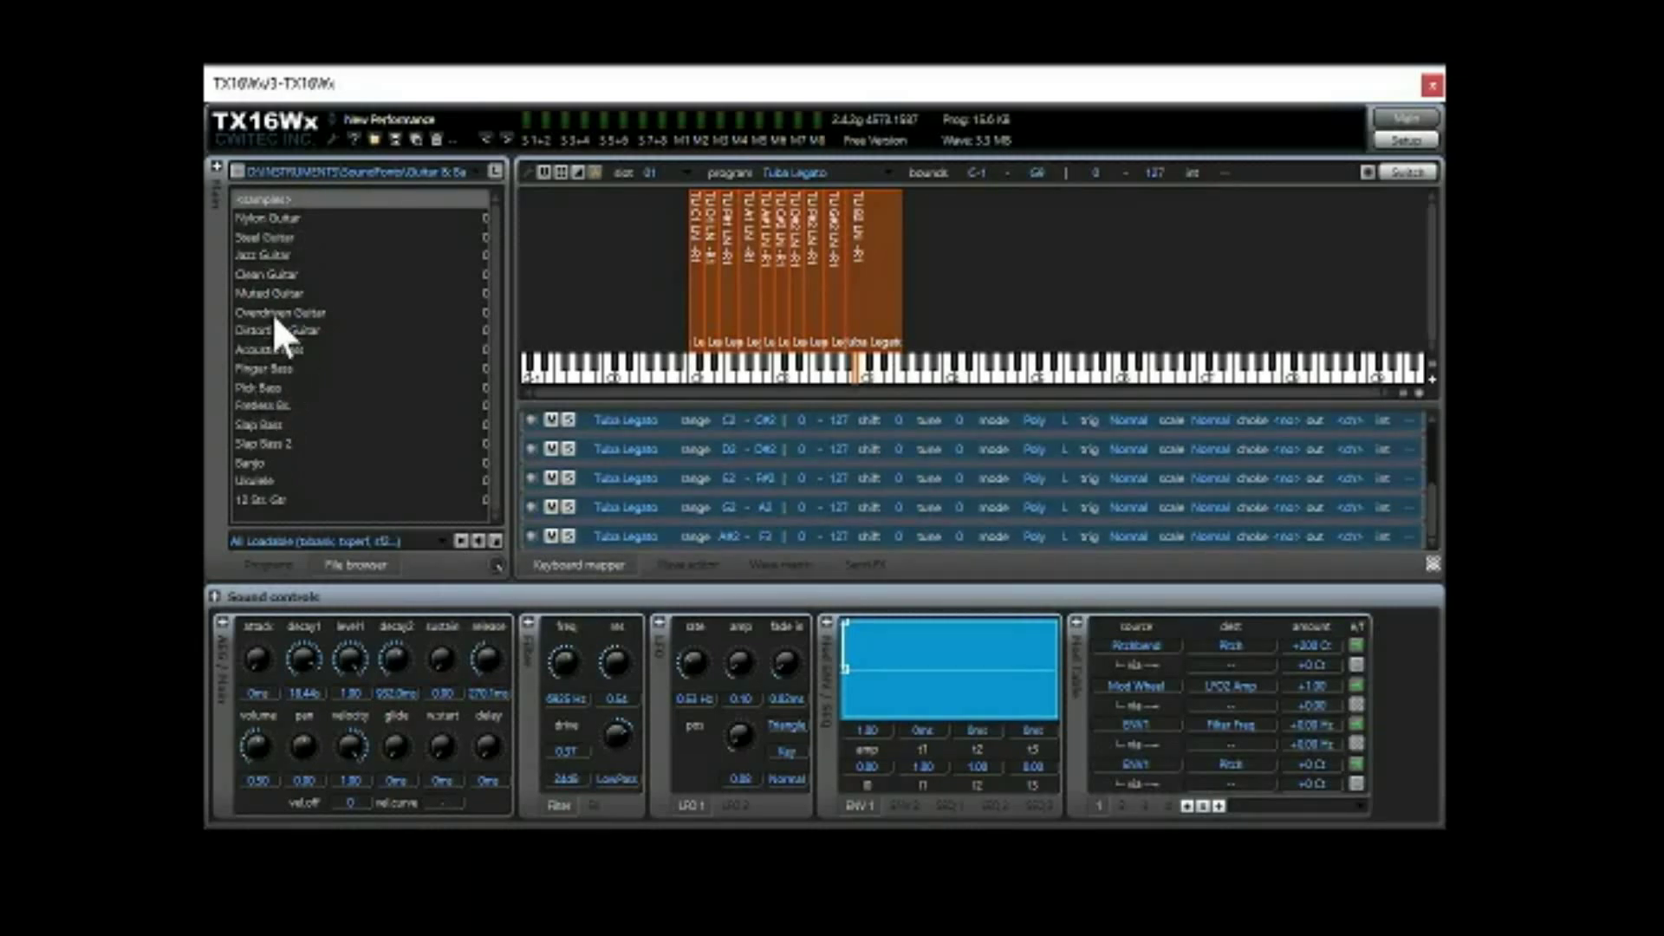
{"action": "double_click", "coordinate": [274, 217]}
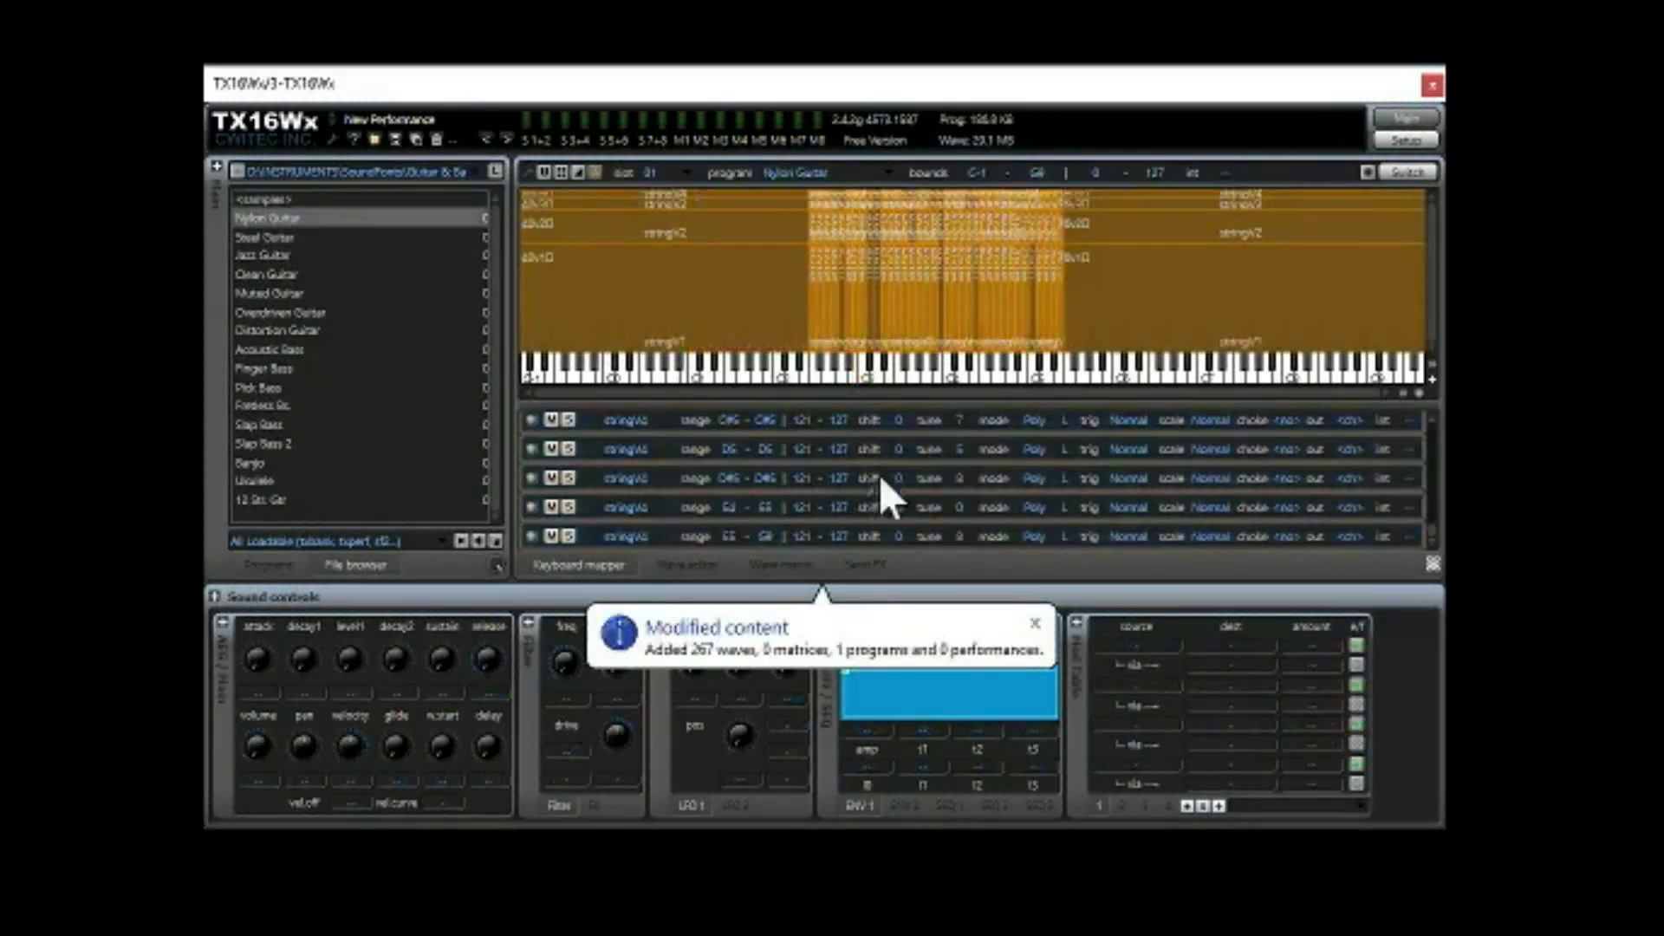